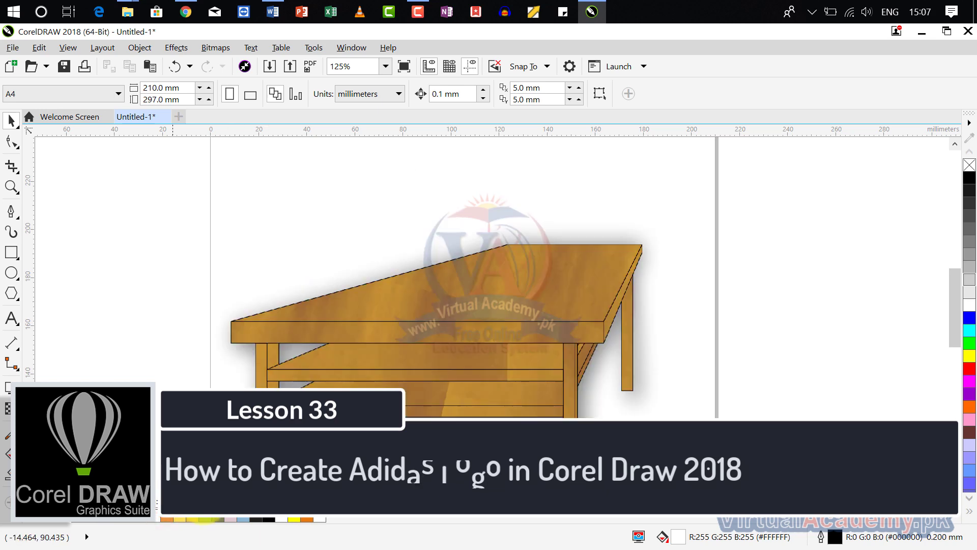
Browse the document's pages and open the adidas logo page.
click(209, 500)
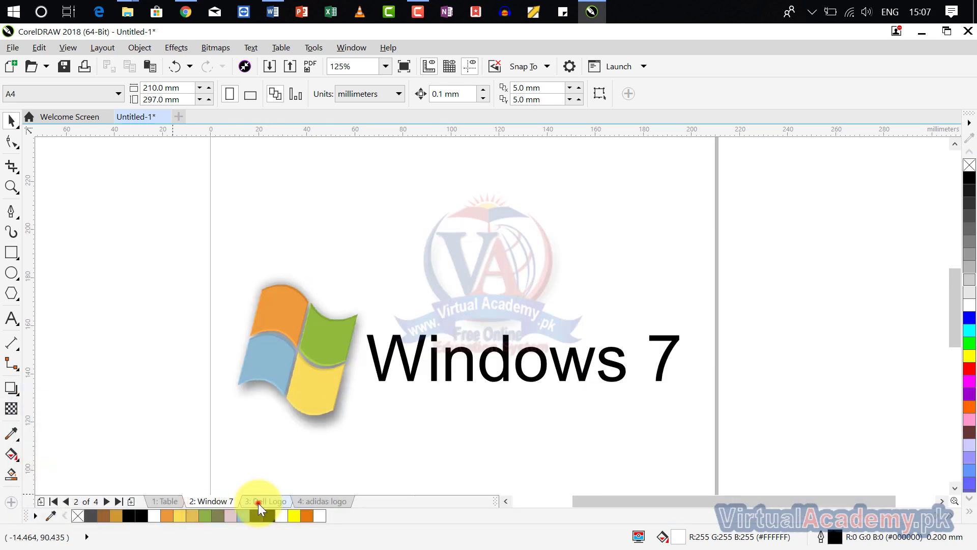
click(258, 503)
click(313, 502)
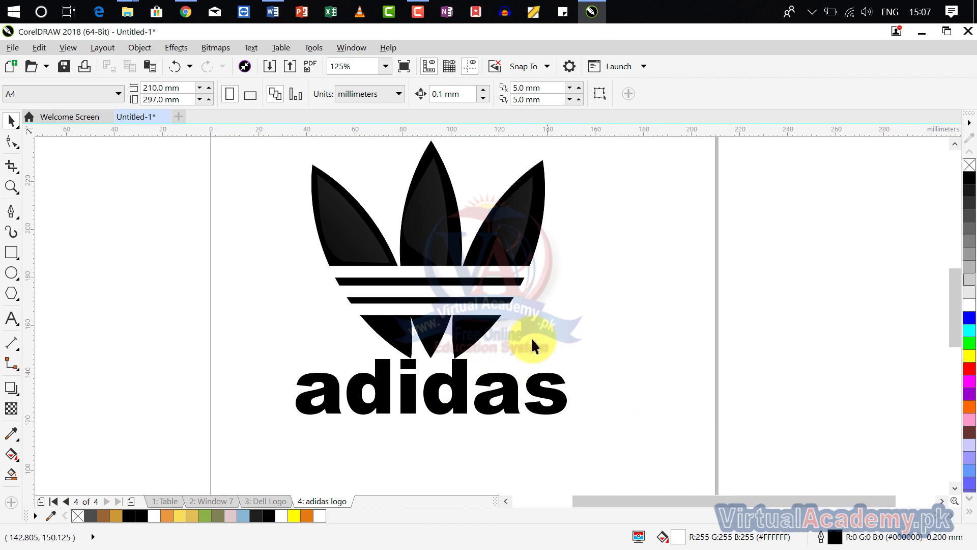
Move the finished adidas logo group off the page into the empty area on its right.
click(484, 290)
scroll(482, 298, down, 5)
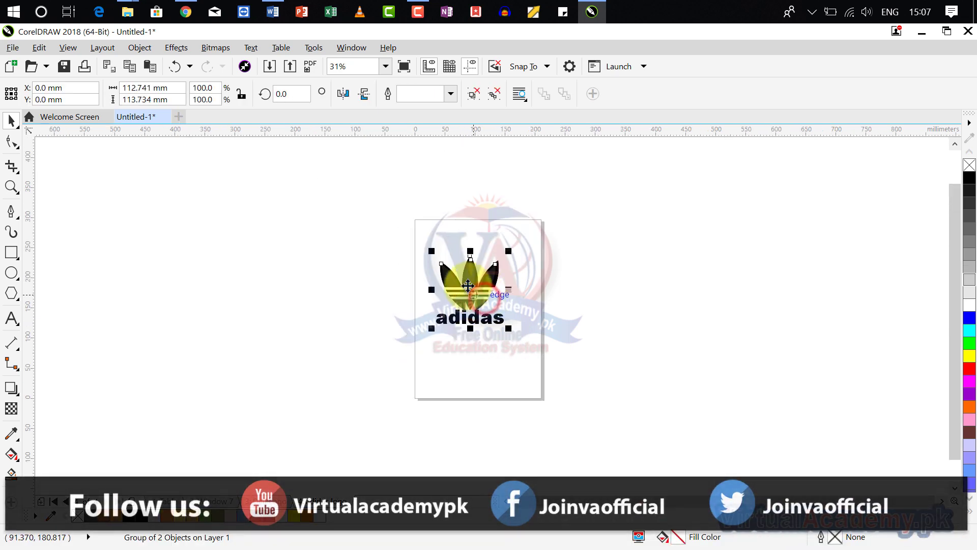
drag(481, 304, 676, 309)
scroll(458, 295, up, 3)
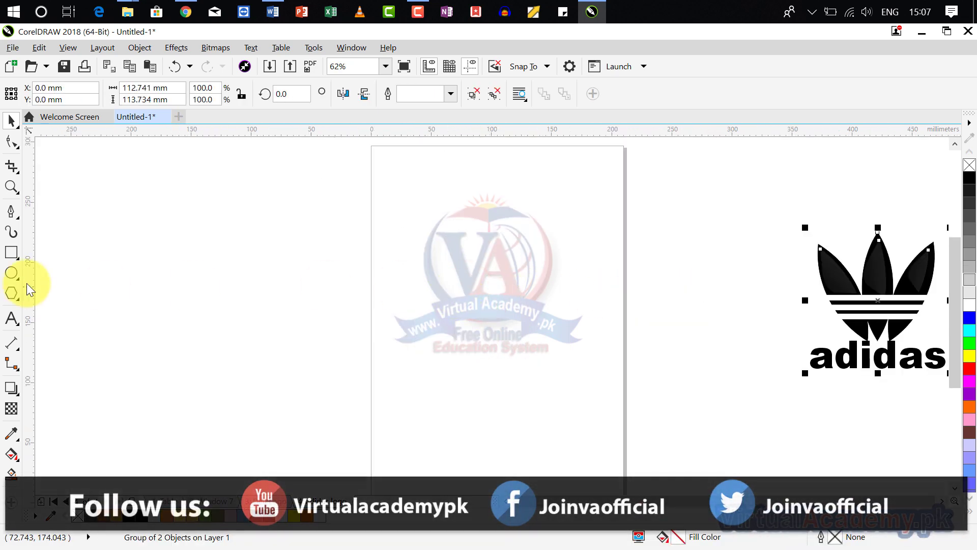
Draw an ellipse about 100 mm wide and 140 mm high in the middle of the page.
click(15, 274)
click(117, 275)
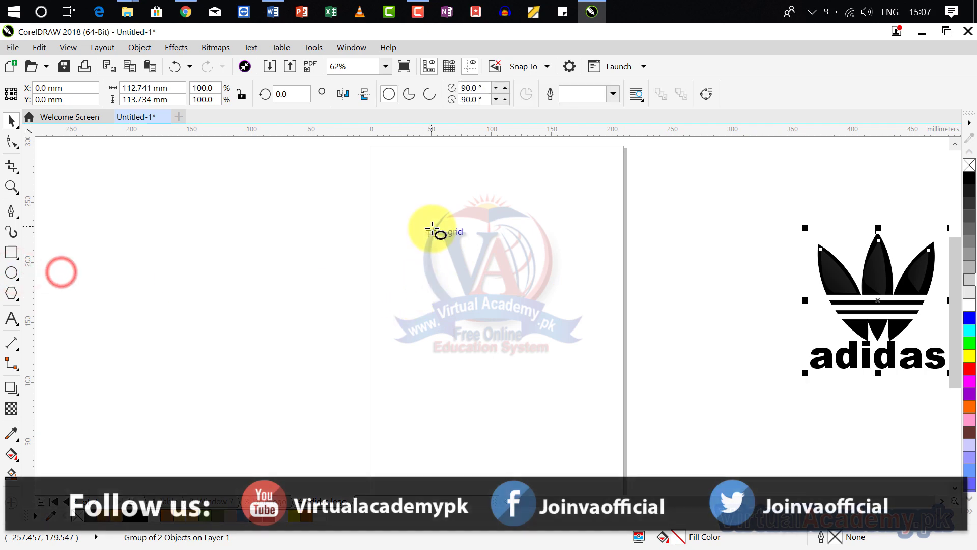
mouse_move(428, 223)
mouse_down()
mouse_move(559, 389)
mouse_move(556, 399)
mouse_up()
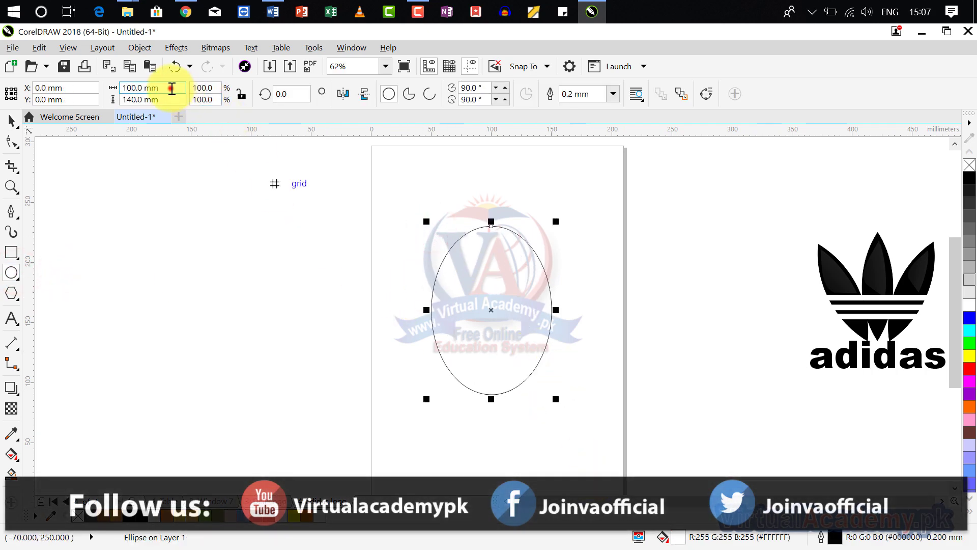
Set the ellipse's width and height to 100 mm each to make it a circle.
click(168, 88)
text(100)
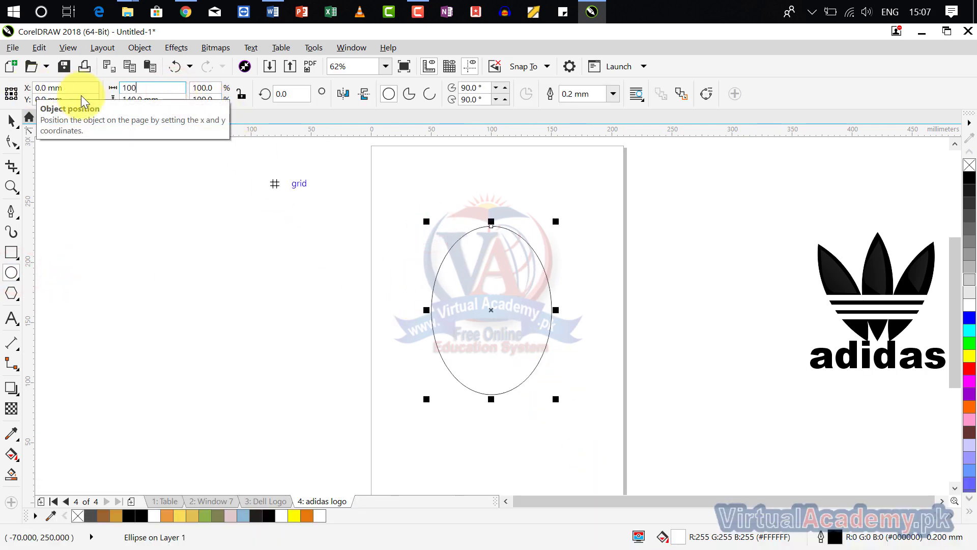
click(172, 100)
text(100)
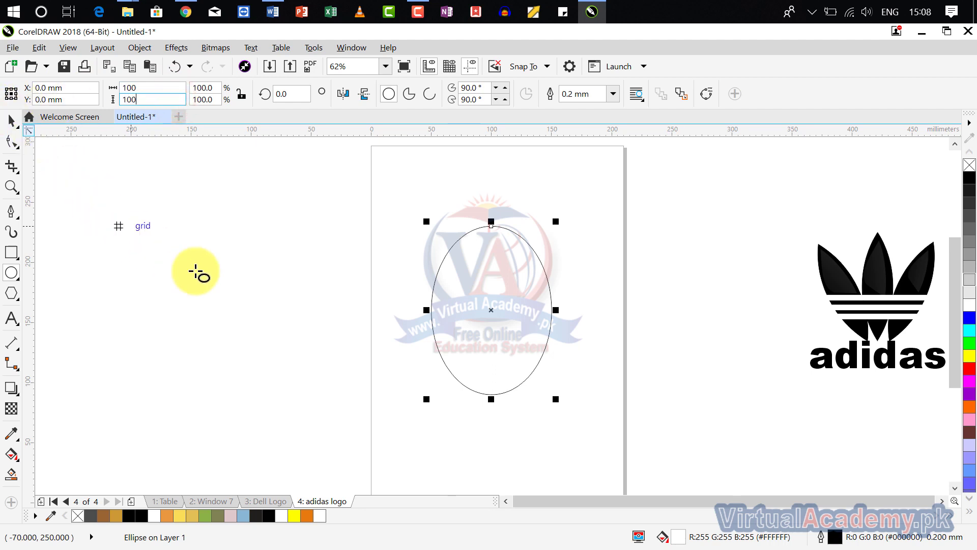
click(206, 275)
scroll(473, 324, up, 4)
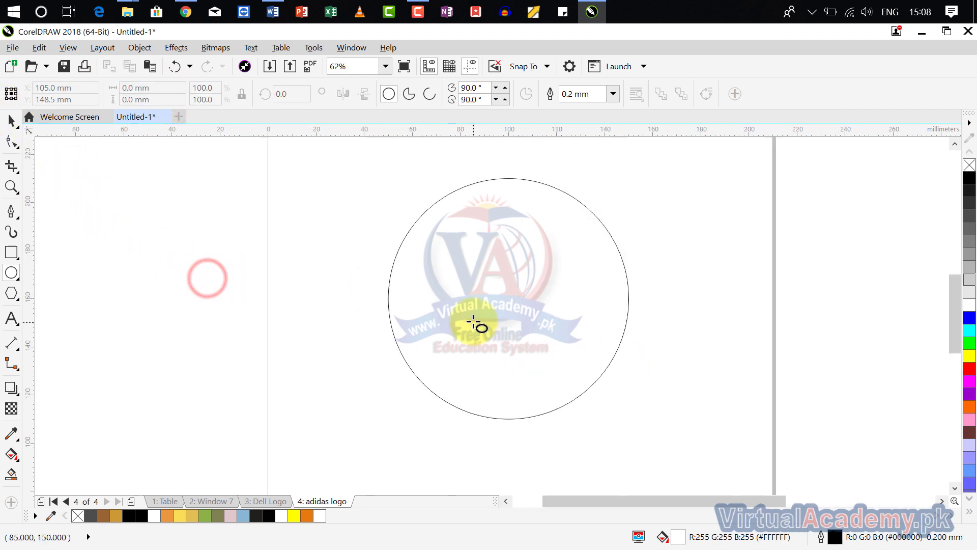
scroll(471, 322, down, 2)
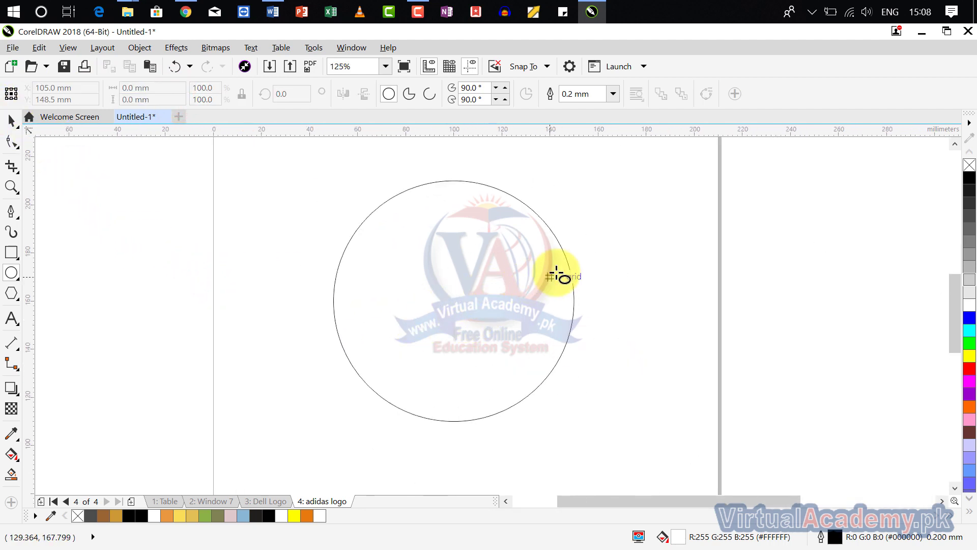
Create a mirrored copy of the circle directly beside it on the right, touching its edge.
click(569, 265)
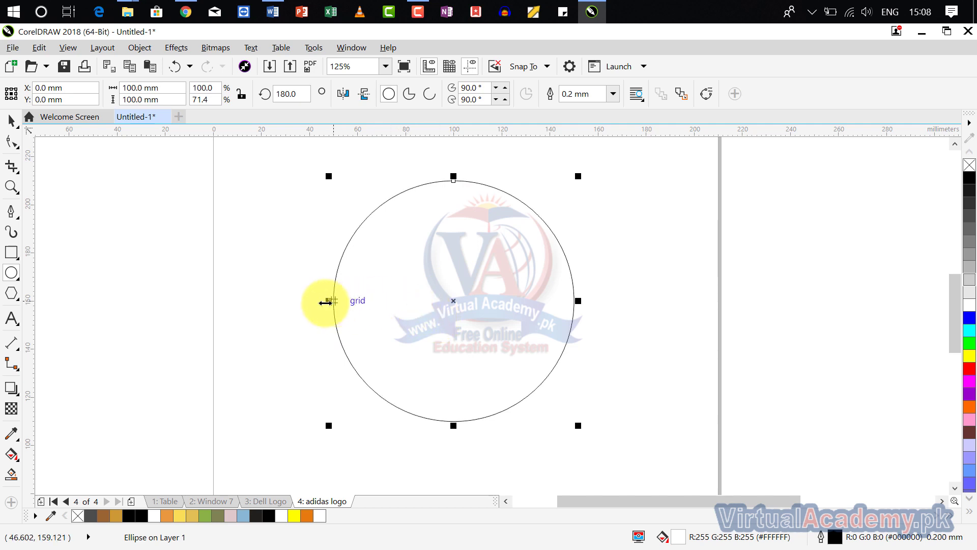
drag(325, 303, 687, 342)
right_click(687, 342)
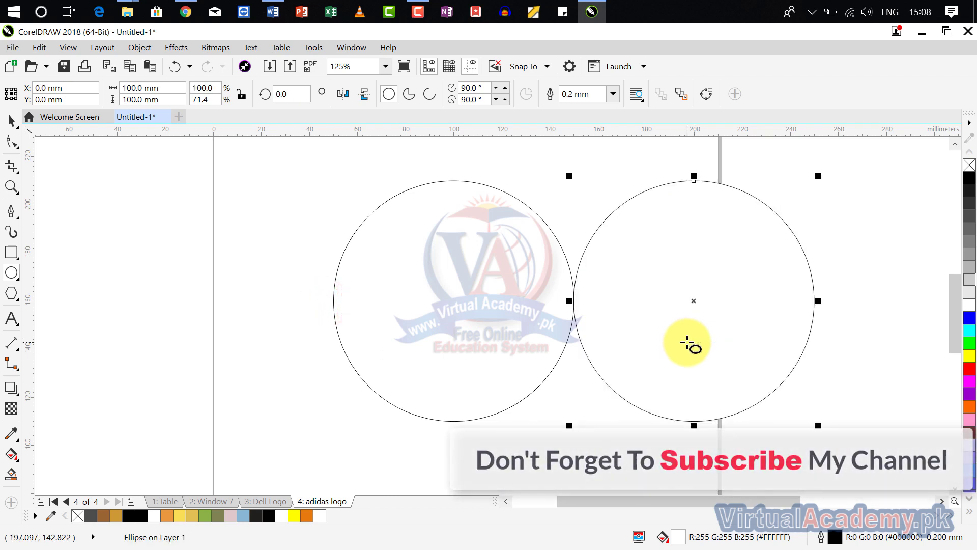
Nudge the copied circle about 6 mm left so it overlaps the first circle.
key(Left)
key(Left)
key(Left)
key(Left)
key(Left)
key(Left)
key(Left)
key(Left)
key(Left)
key(Left)
key(Left)
key(Left)
key(Left)
key(Left)
key(Left)
key(Left)
key(Left)
key(Left)
key(Left)
key(Left)
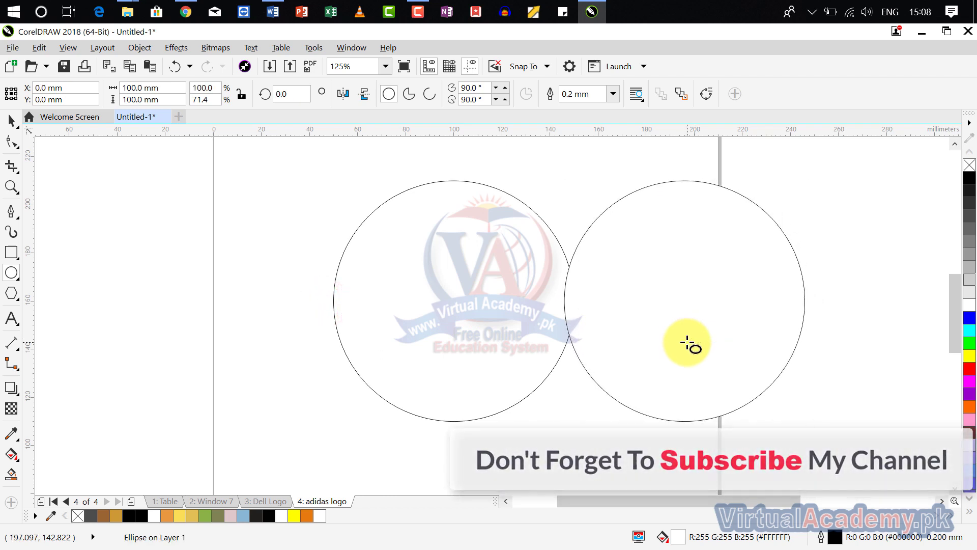
key(Left)
key(Left)
key(Left)
key(Left)
key(Left)
key(Left)
key(Left)
key(Left)
key(Left)
key(Left)
key(Left)
key(Left)
key(Left)
key(Left)
key(Left)
key(Left)
key(Left)
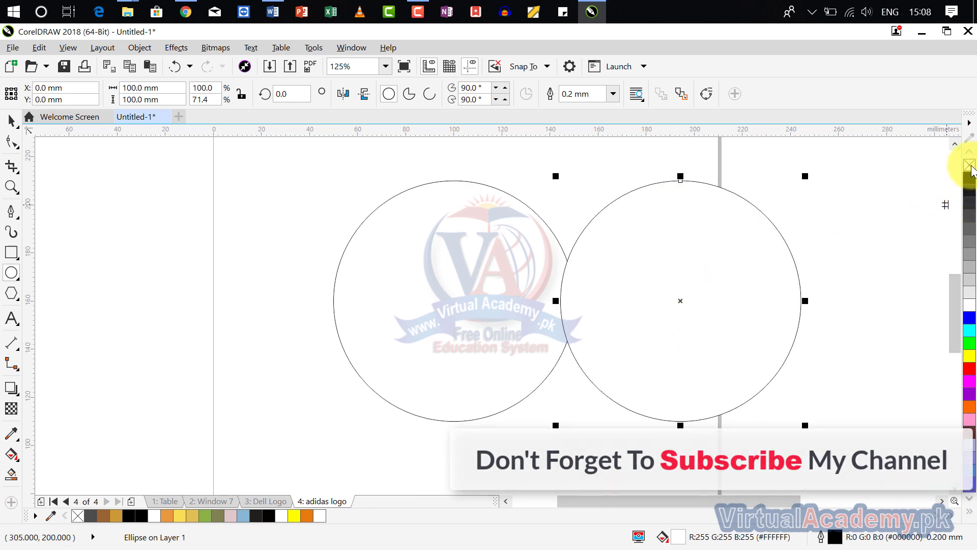
Remove the fill from both circles and nudge the right one further left until their centres are about 84 mm apart.
click(549, 237)
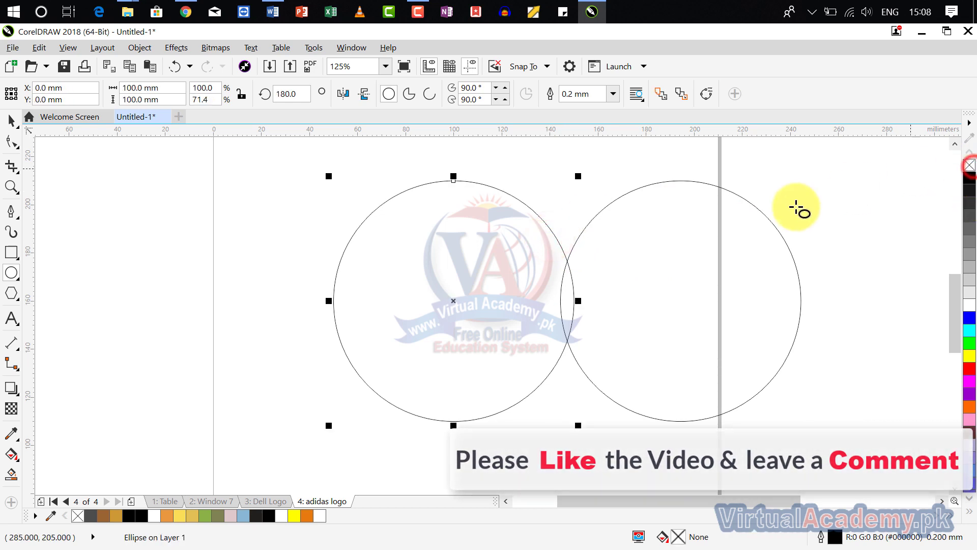
click(774, 221)
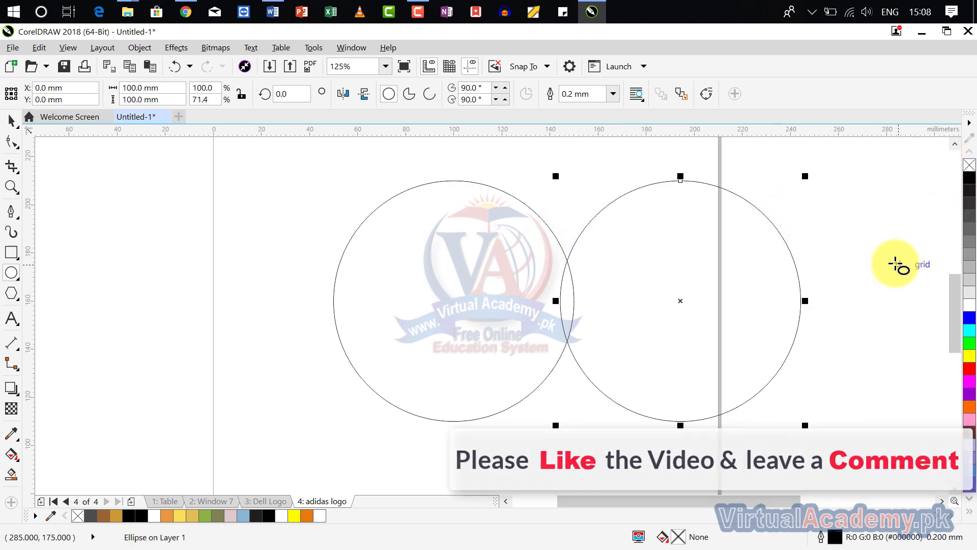
key(Left)
key(Left)
key(Left)
key(Left)
key(Left)
key(Left)
key(Left)
key(Left)
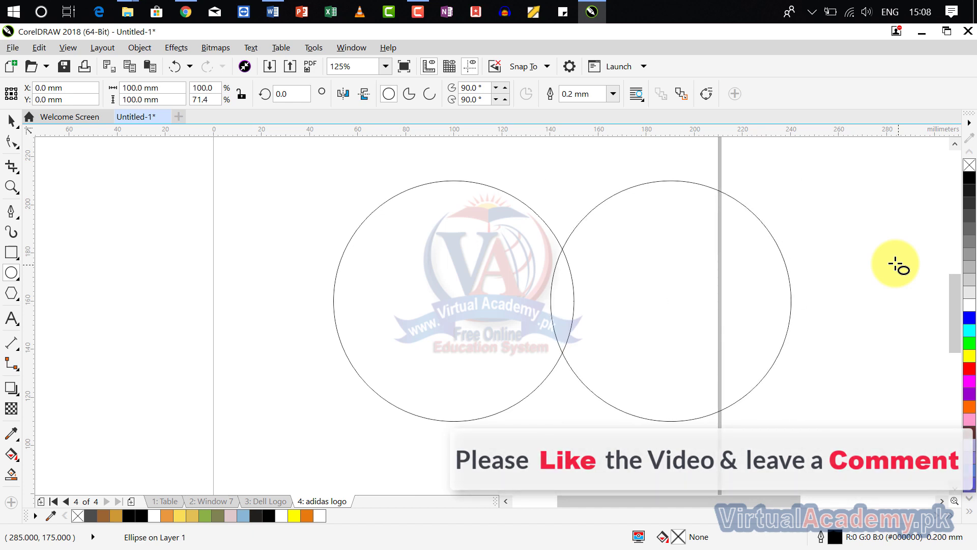
key(Left)
key(Left)
key(Left)
key(Left)
key(Left)
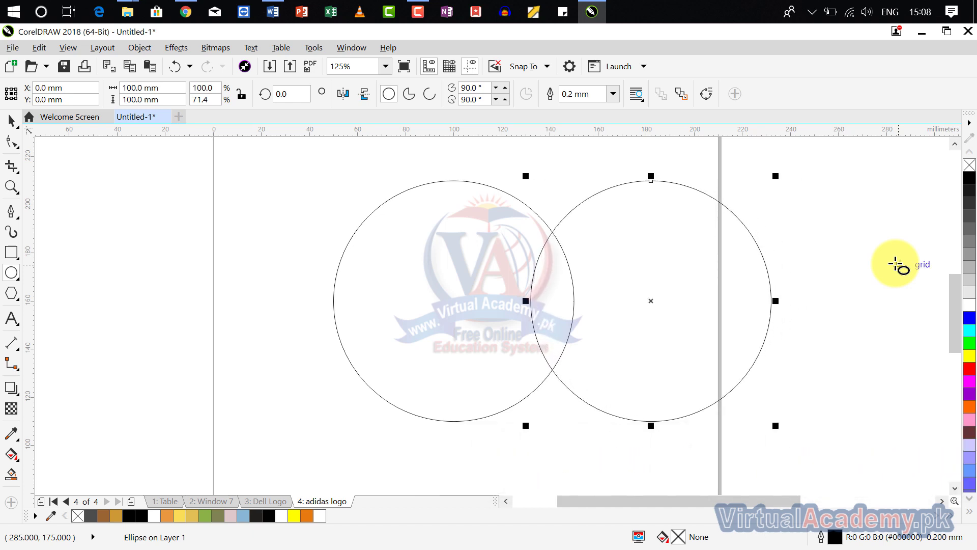
key(Right)
key(Right)
key(Right)
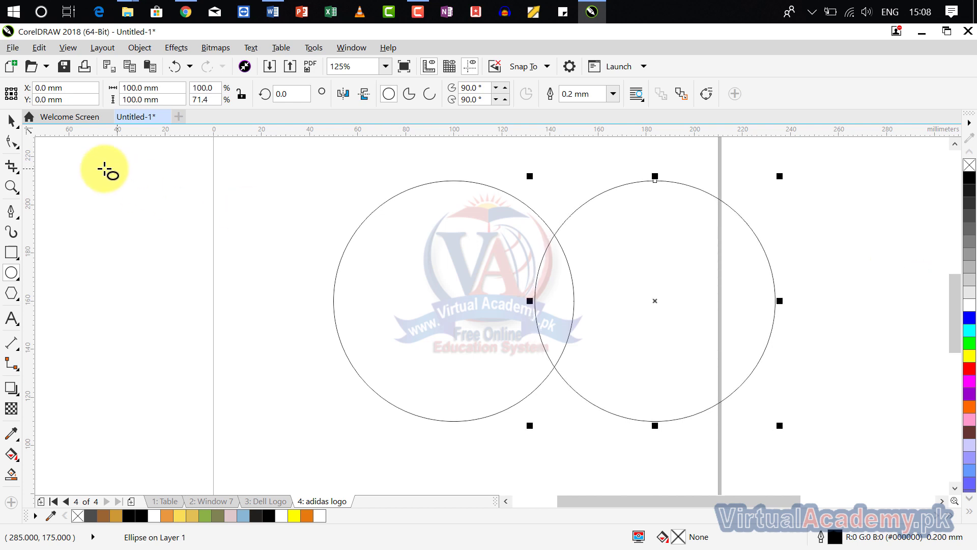
Select both circles and apply Intersect to create a lens shape from their overlap.
click(11, 122)
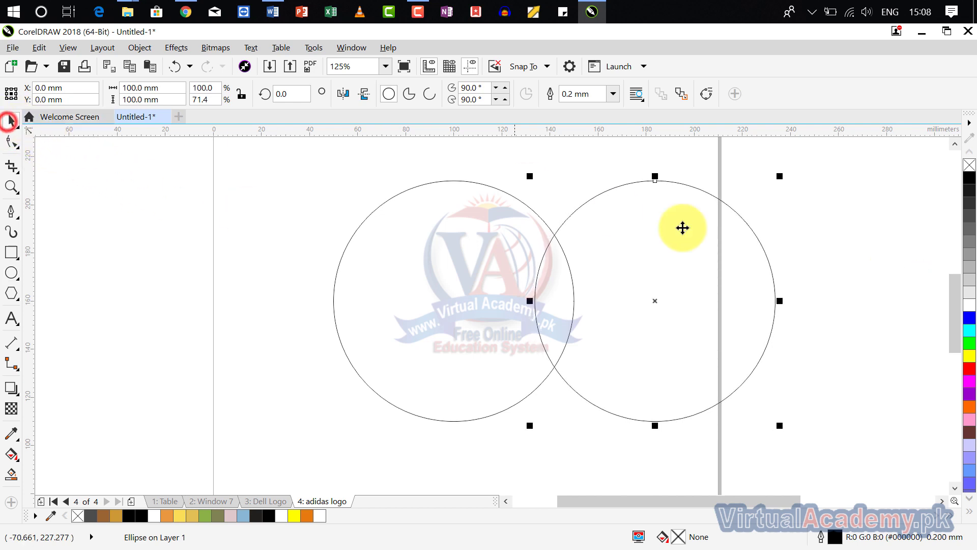
click(874, 161)
click(336, 395)
drag(855, 174, 279, 493)
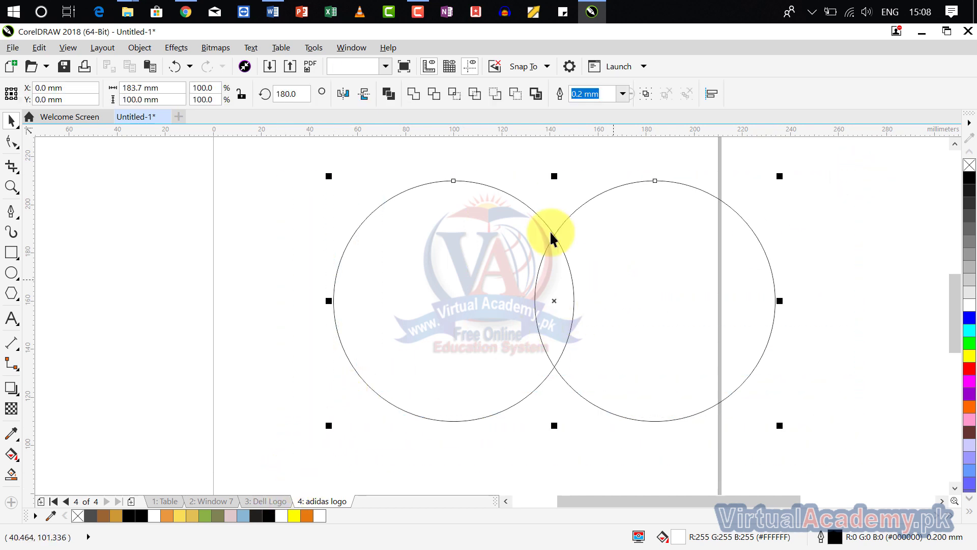
click(453, 93)
Delete the two original circles, keeping only the lens shape from their overlap.
click(620, 183)
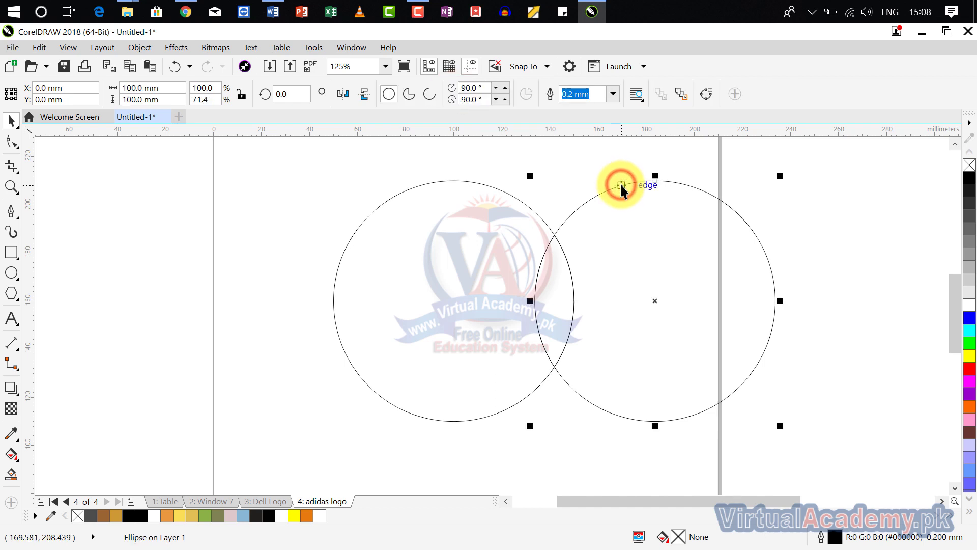
key(Delete)
click(528, 204)
key(Delete)
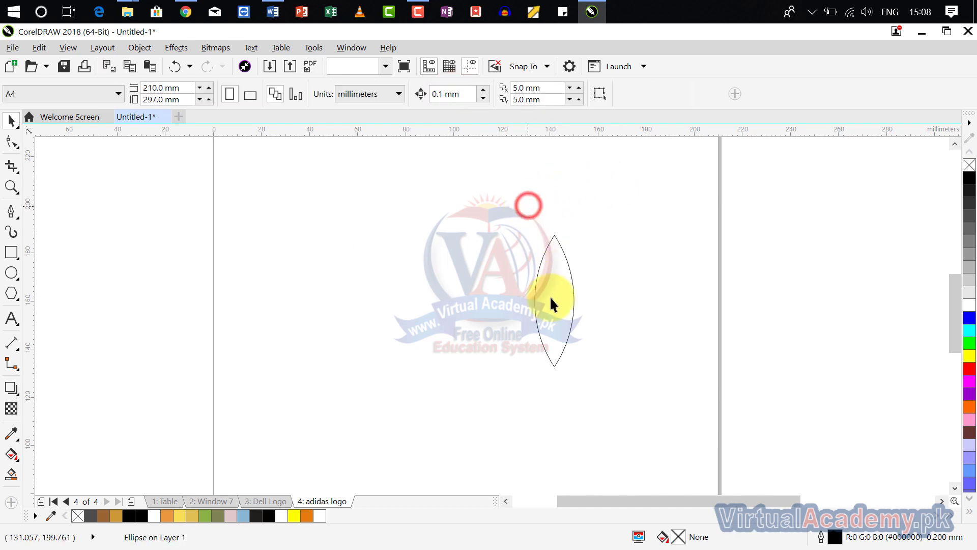
scroll(551, 297, up, 4)
scroll(551, 299, down, 2)
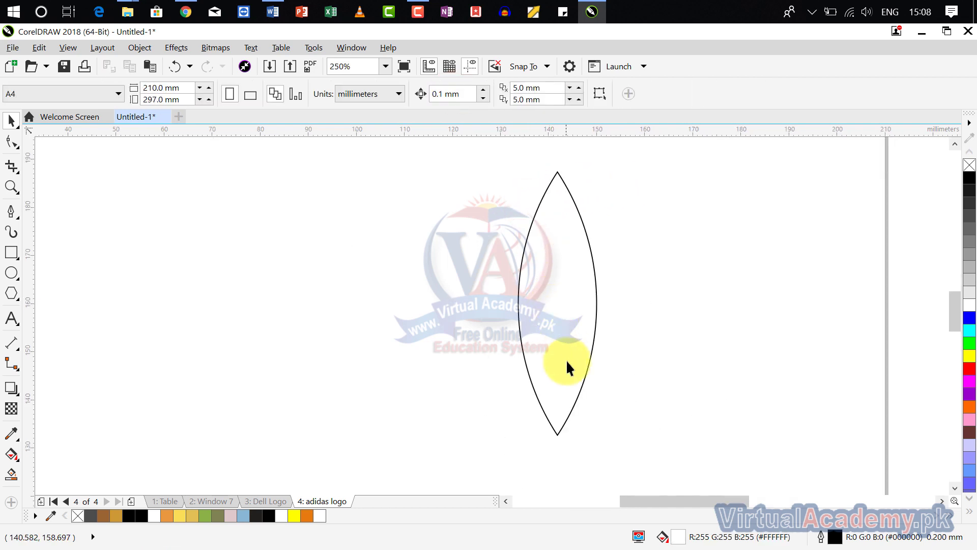
Stretch the lens shape to about 63.6 mm high and narrow it to about 14.4 mm wide.
click(561, 434)
drag(558, 439, 561, 470)
drag(602, 324, 590, 324)
scroll(593, 311, down, 2)
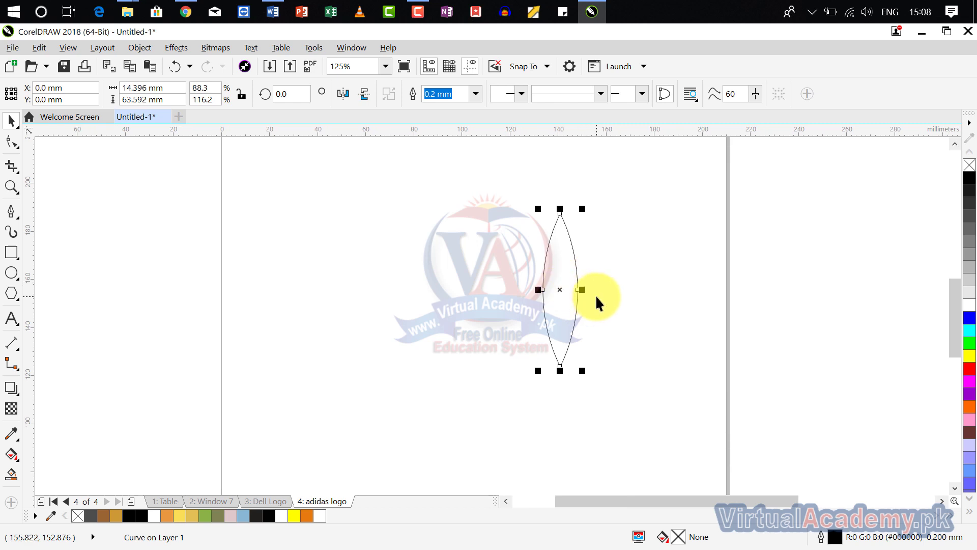
Place a horizontal guideline at about Y 123.5 mm, at the lens shape's bottom tip.
scroll(585, 289, up, 2)
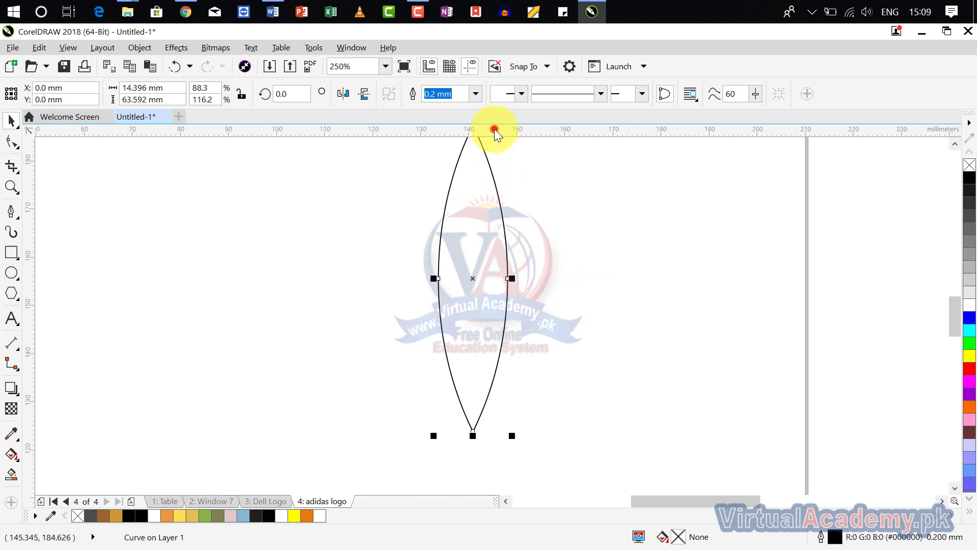
drag(494, 129, 520, 432)
scroll(519, 430, up, 8)
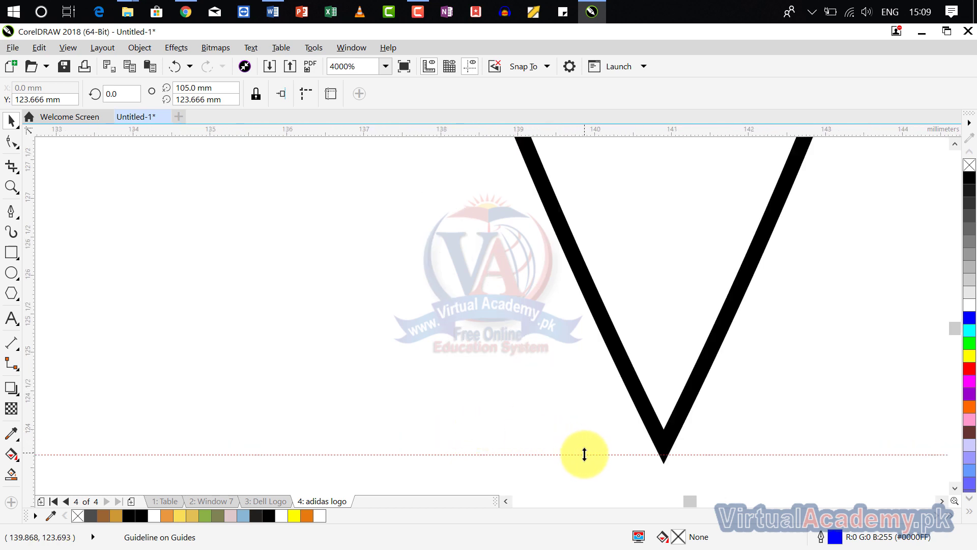
drag(585, 453, 582, 465)
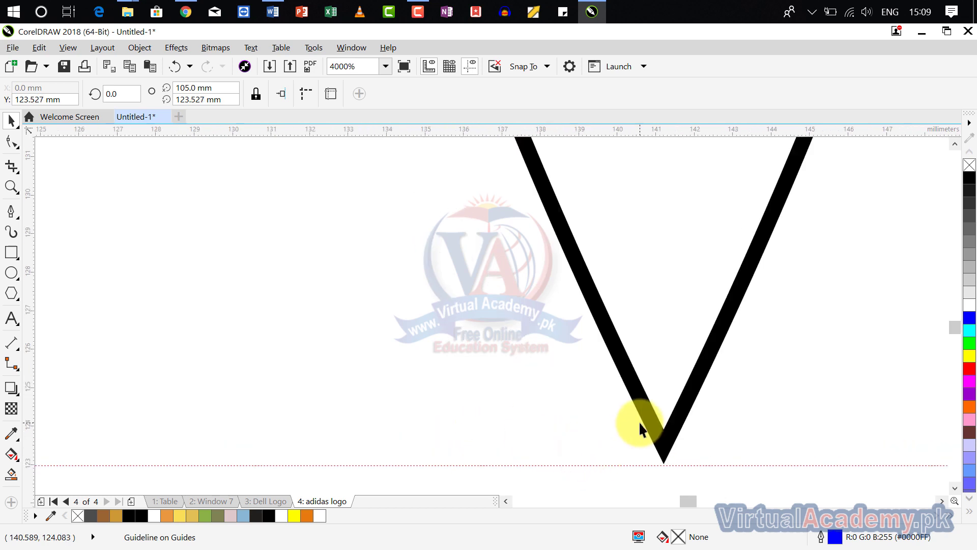
scroll(640, 421, down, 8)
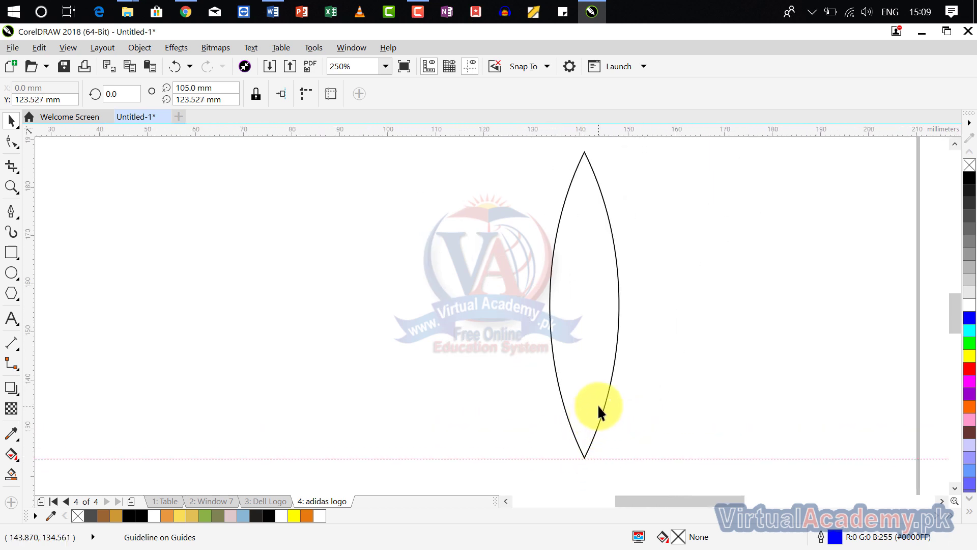
Duplicate the lens shape in place and nudge the copy about 1 mm to the right.
click(605, 399)
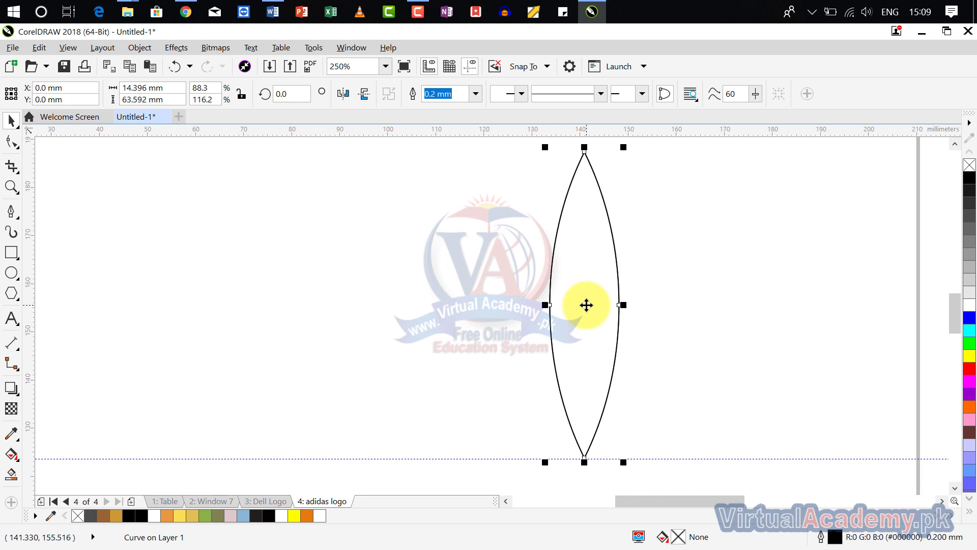
scroll(587, 305, up, 2)
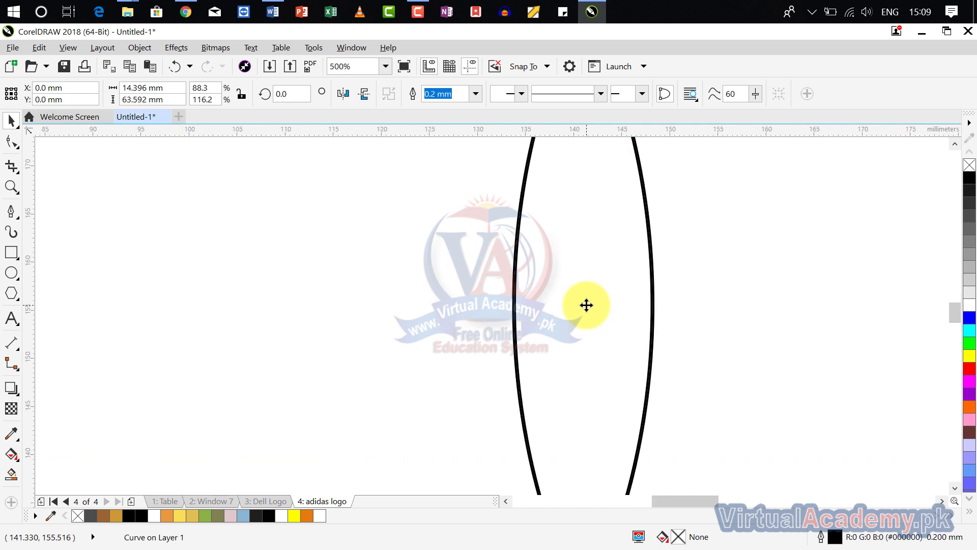
key(Right)
key(Right)
key(Right)
key(Right)
key(Right)
key(Right)
key(Right)
key(Right)
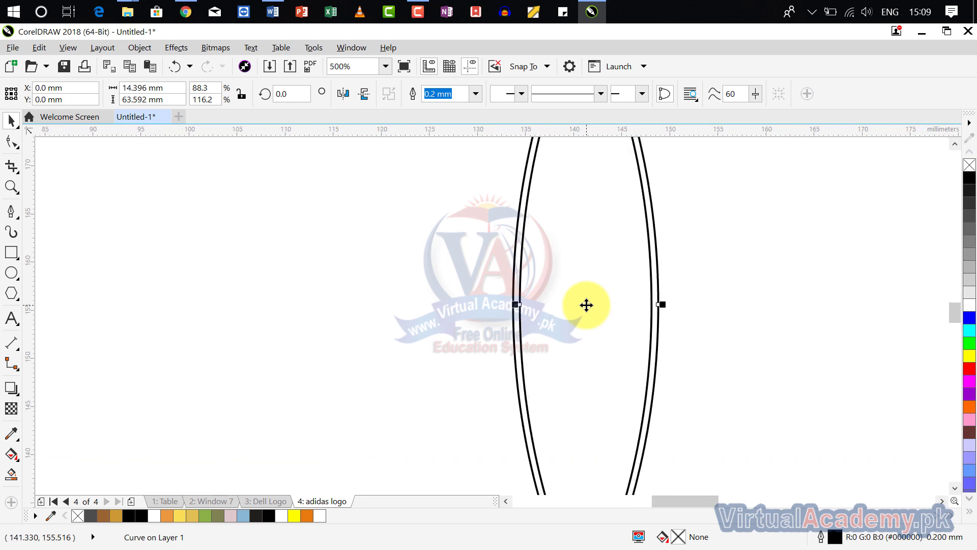
Move the copied lens shape about 9 mm further right, keeping its bottom tip on the guideline.
scroll(586, 305, down, 2)
scroll(555, 300, up, 4)
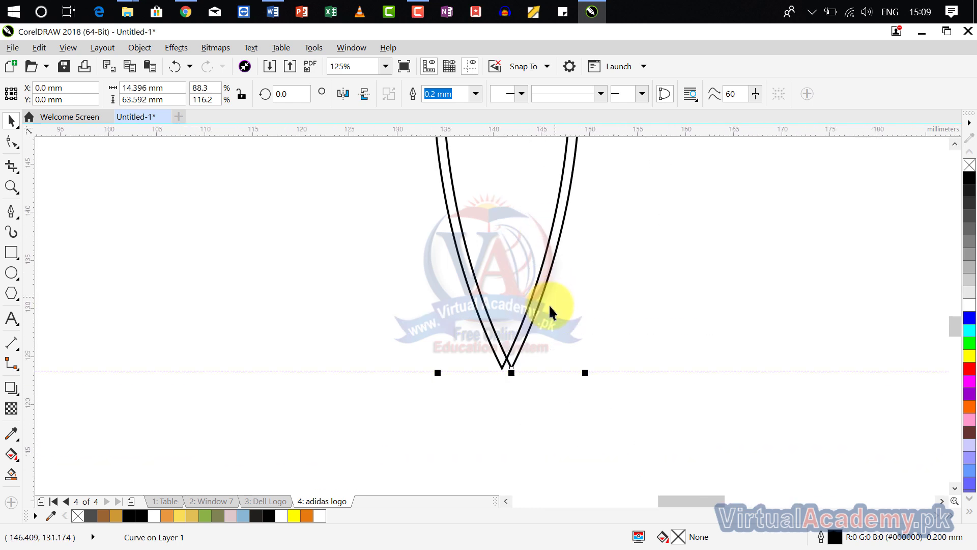
drag(517, 362, 601, 363)
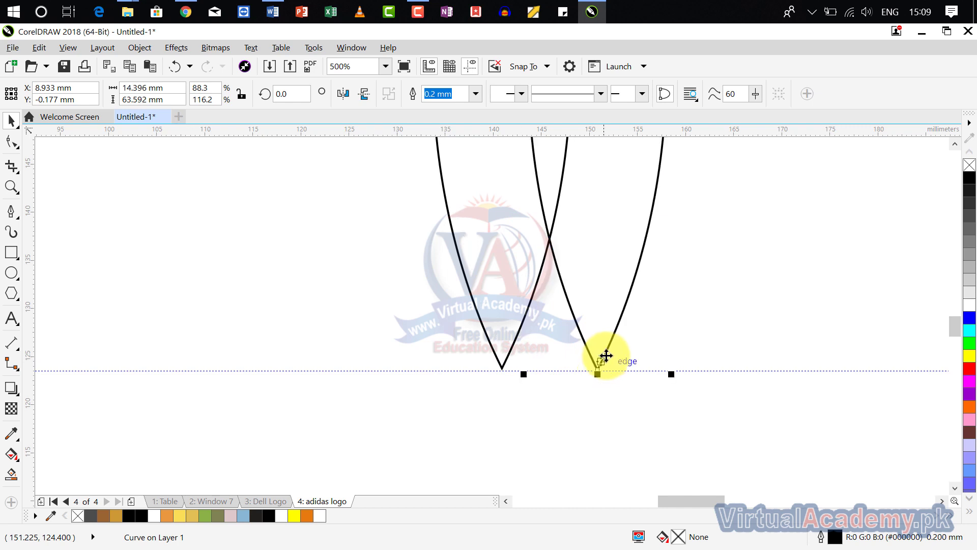
scroll(603, 359, down, 2)
scroll(584, 359, down, 2)
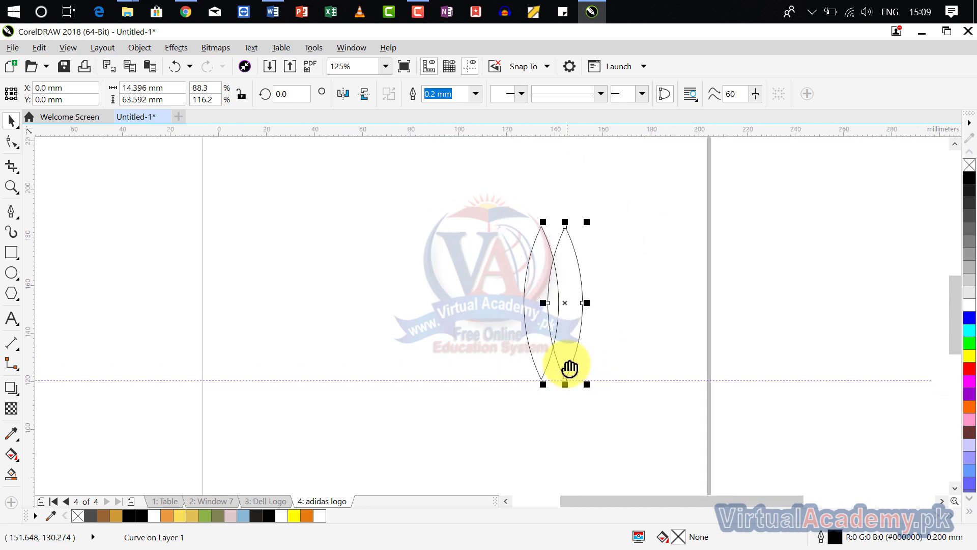
Copy the original lens shape about 9 mm to its left and set the copy's bottom tip on the guideline.
scroll(564, 361, up, 4)
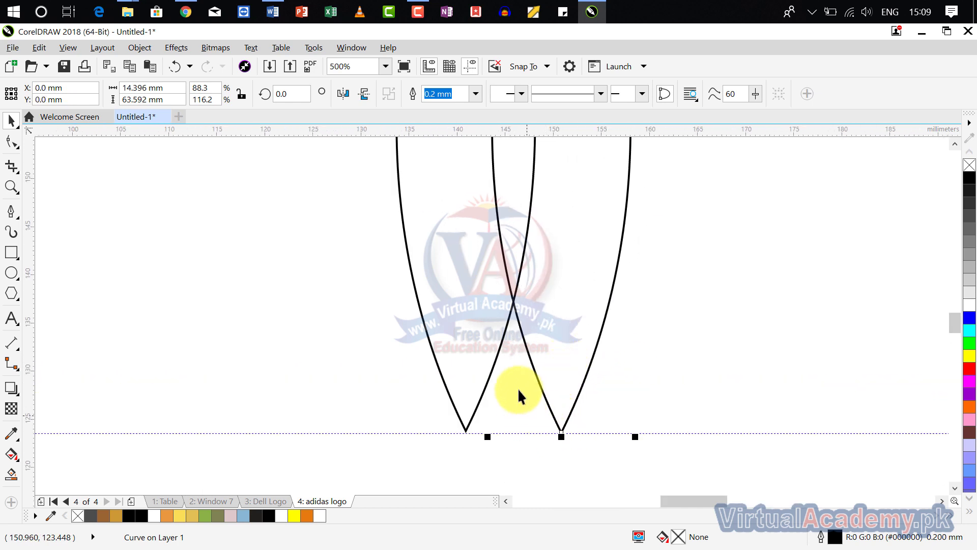
click(499, 350)
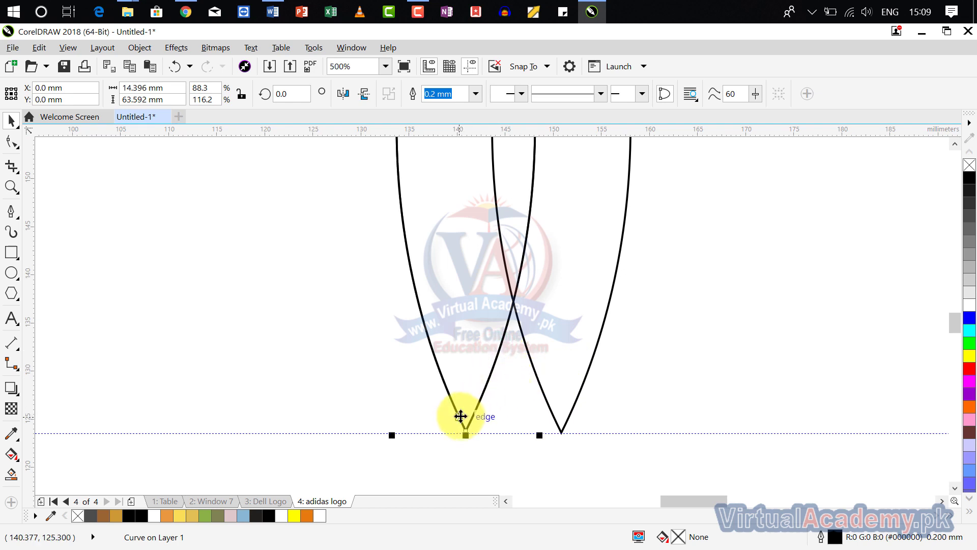
drag(447, 416, 373, 414)
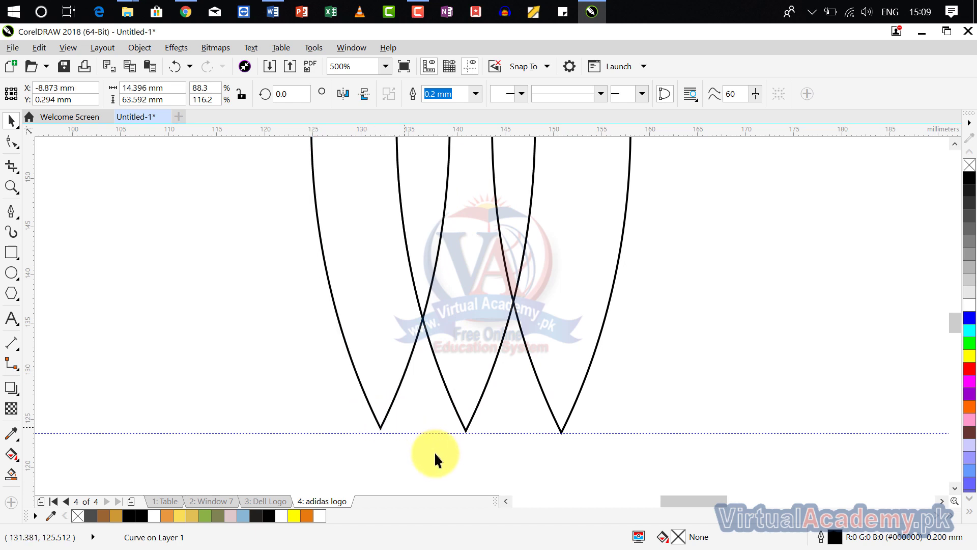
click(408, 424)
scroll(402, 417, up, 4)
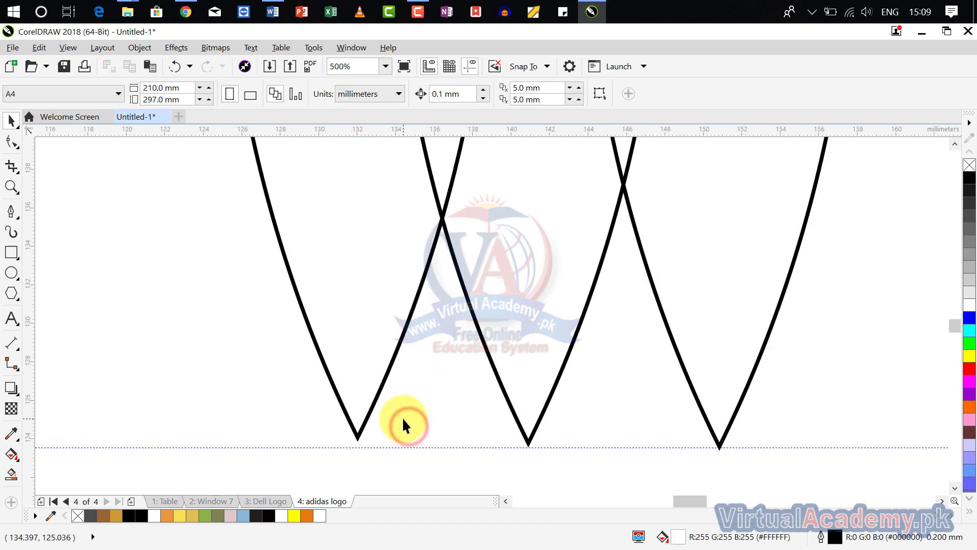
drag(317, 447, 316, 458)
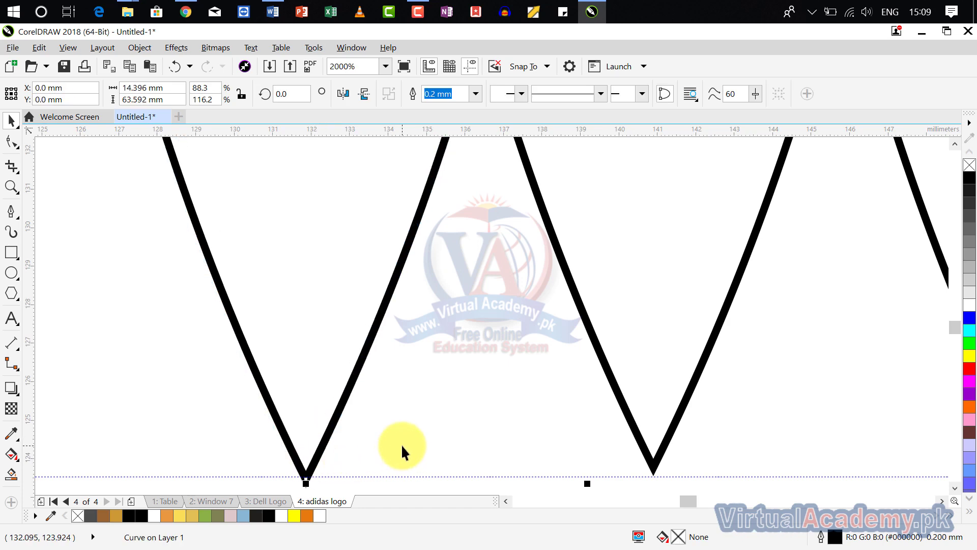
Move the leftmost lens shape's rotation centre to its bottom tip and rotate the shape outward to about 8.8°.
scroll(534, 441, right, 3)
scroll(554, 444, down, 6)
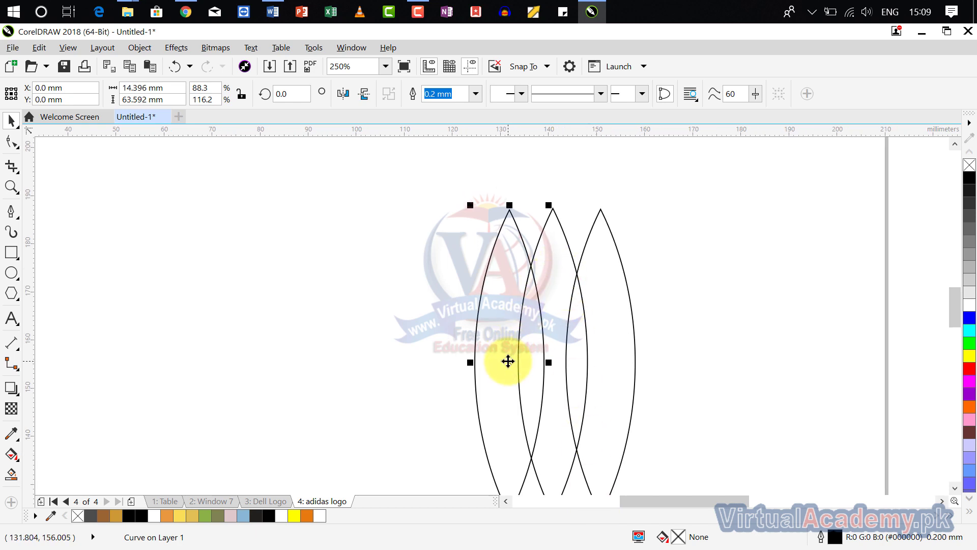
drag(508, 362, 523, 287)
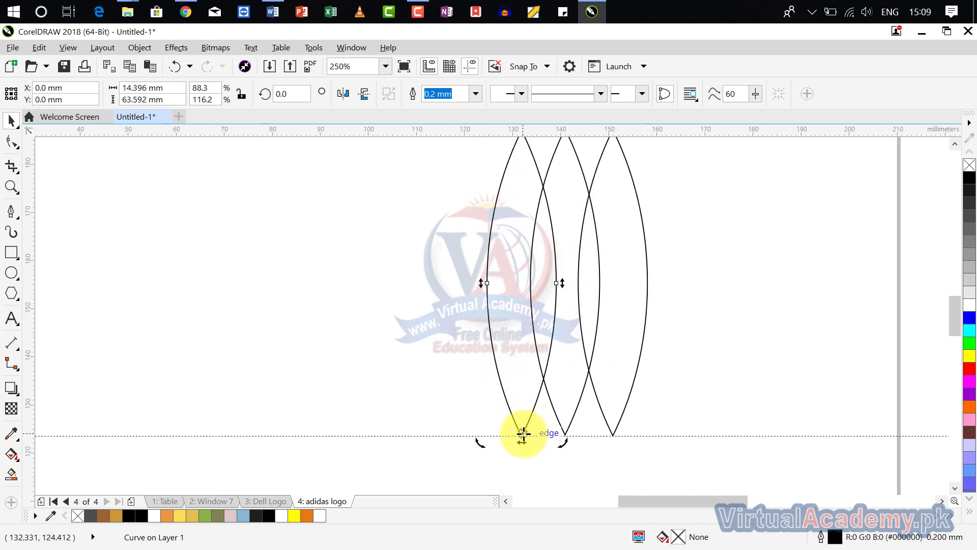
drag(531, 366, 519, 403)
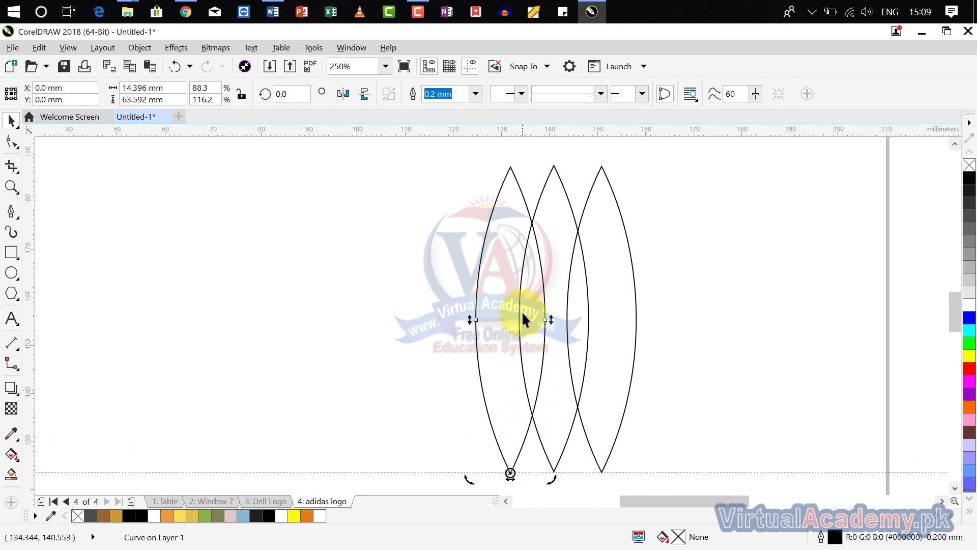
drag(465, 158, 424, 179)
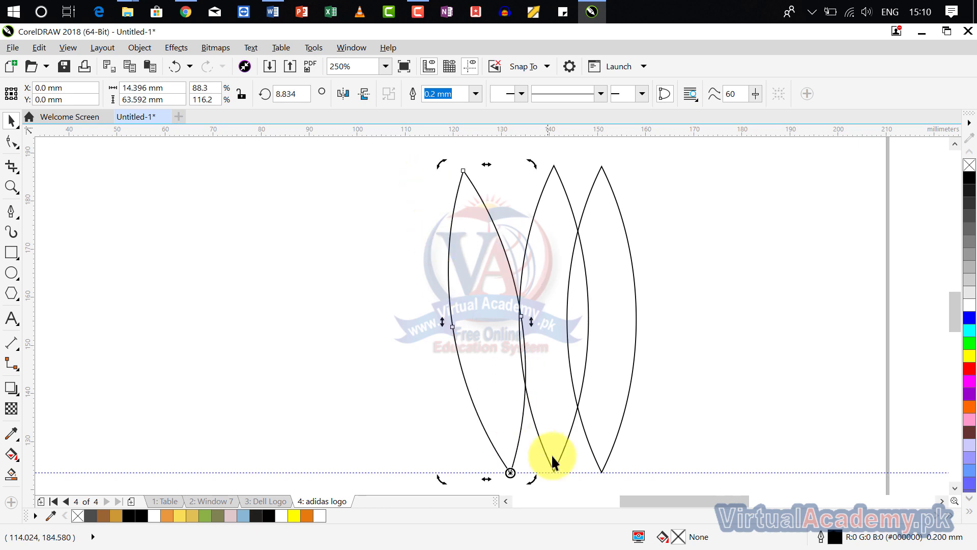
Move the rightmost lens shape's rotation centre to its bottom tip and rotate the shape outward to about 345.7°.
click(620, 211)
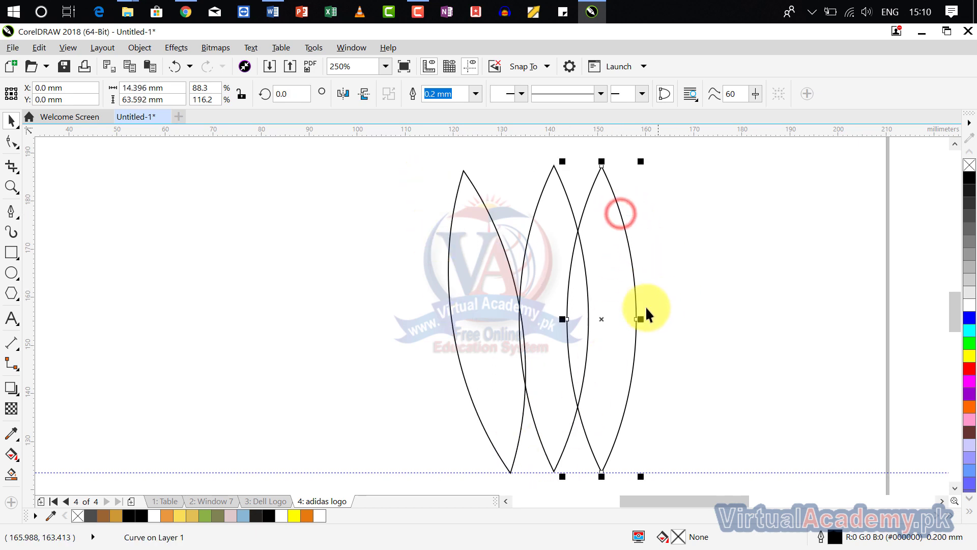
click(603, 319)
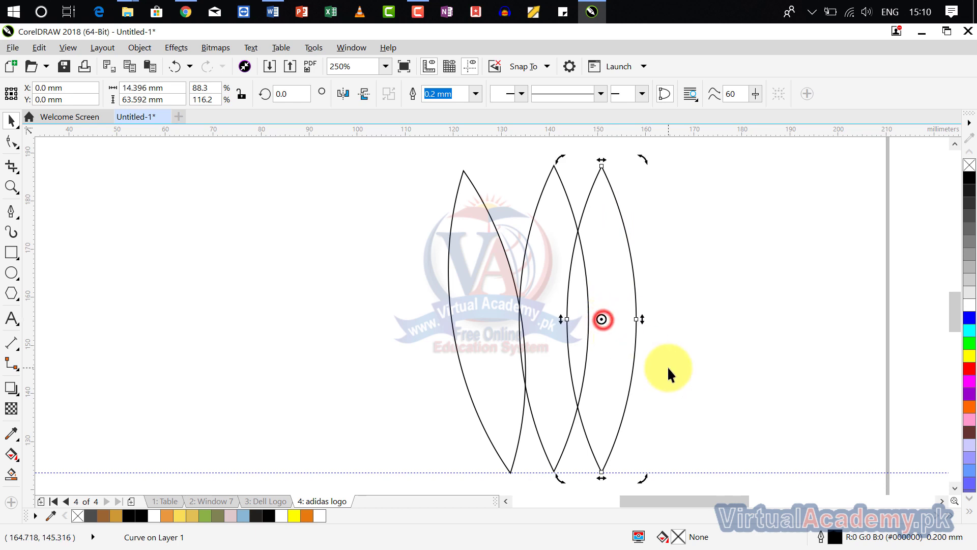
drag(647, 161, 680, 178)
key(ctrl+z)
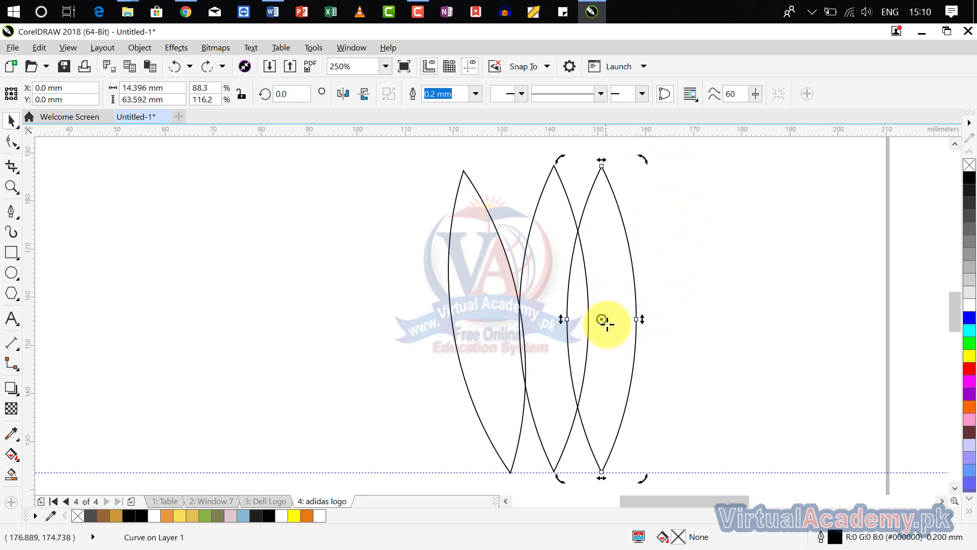
drag(602, 320, 601, 469)
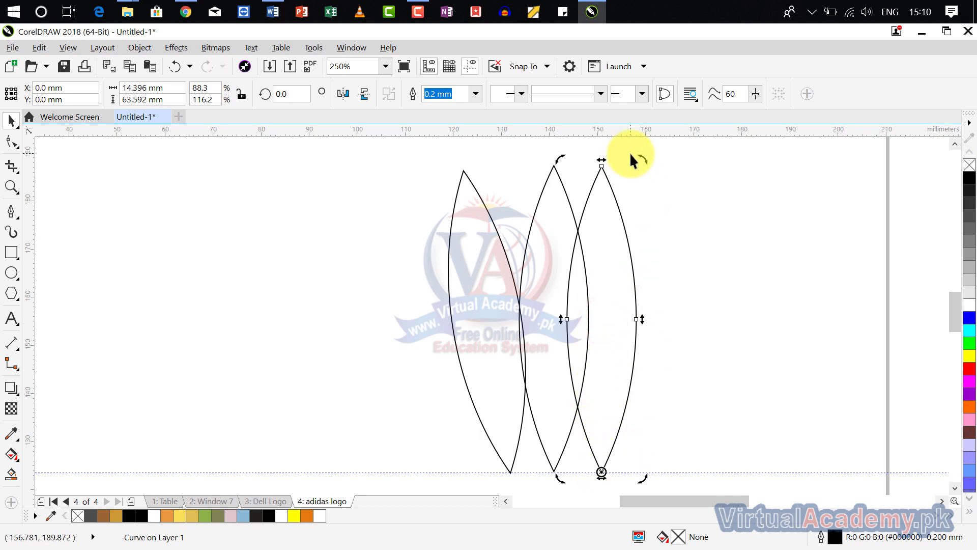
drag(644, 159, 698, 185)
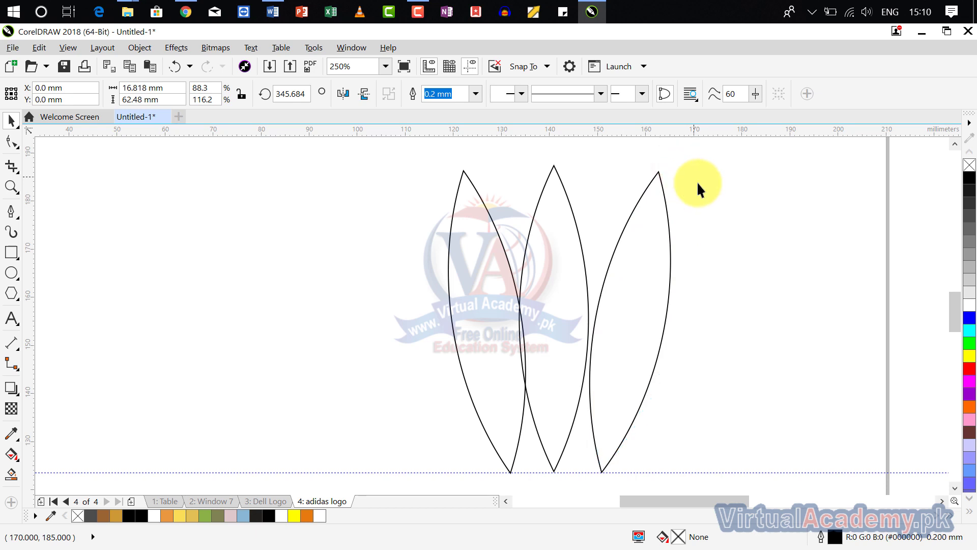
Rotate the leftmost lens shape further outward around its bottom tip to about 21°.
click(469, 178)
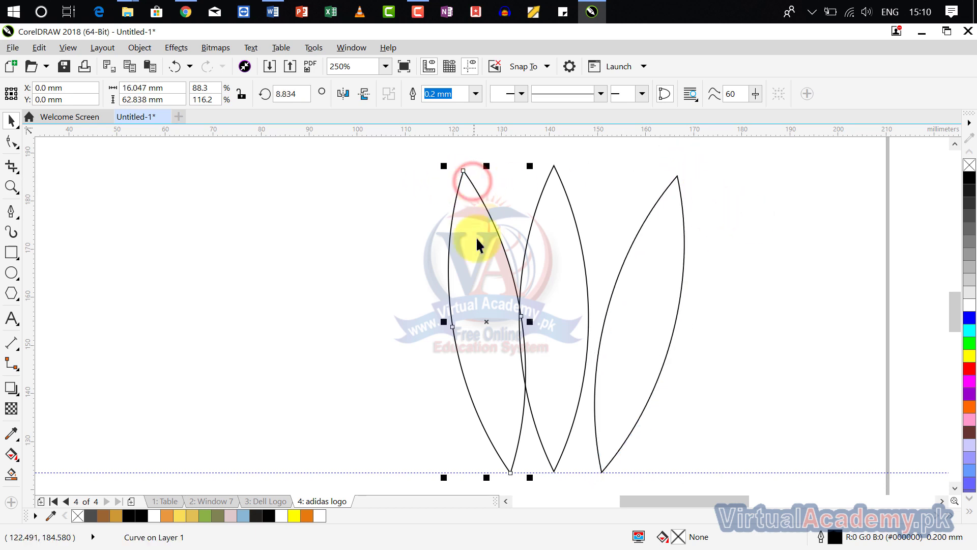
click(485, 319)
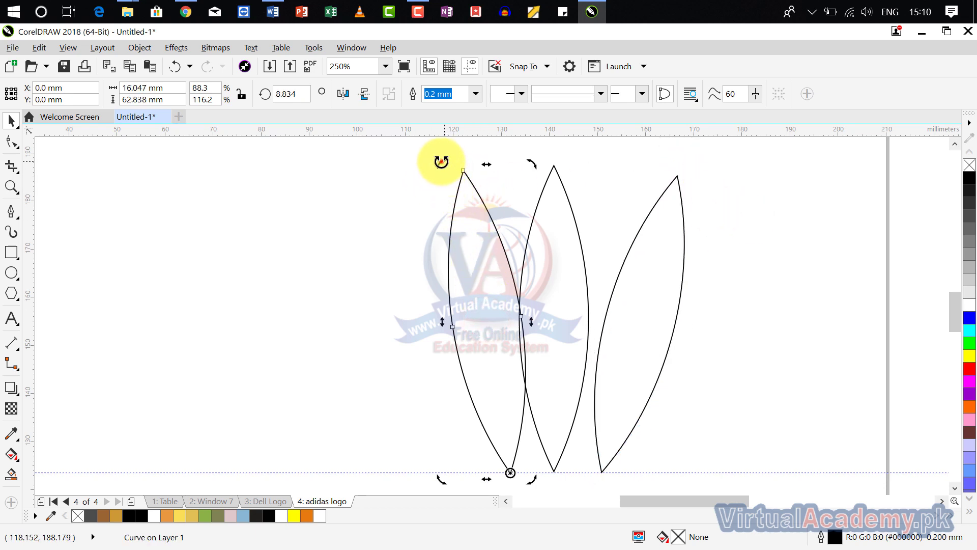
drag(440, 162, 388, 183)
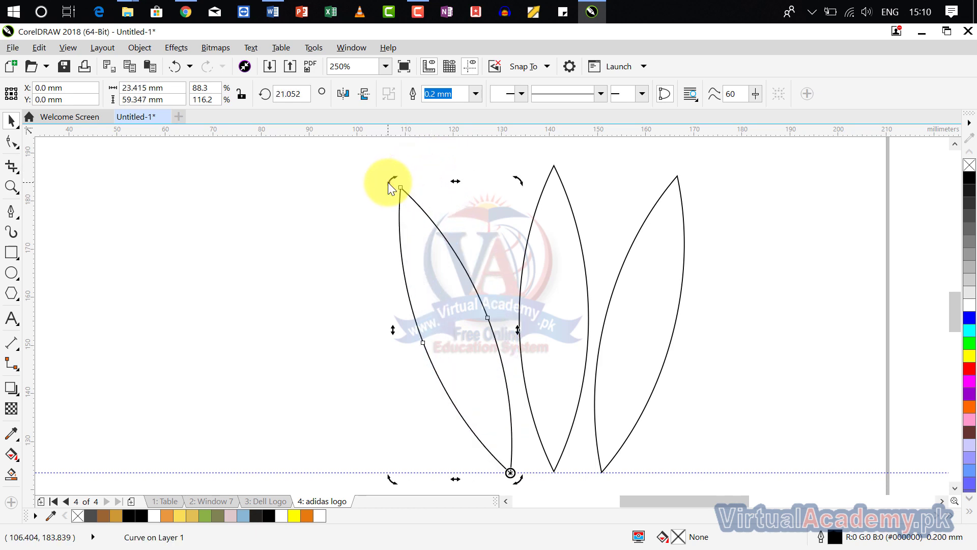
Rotate the rightmost lens shape further outward around its bottom tip to about 342°.
click(677, 186)
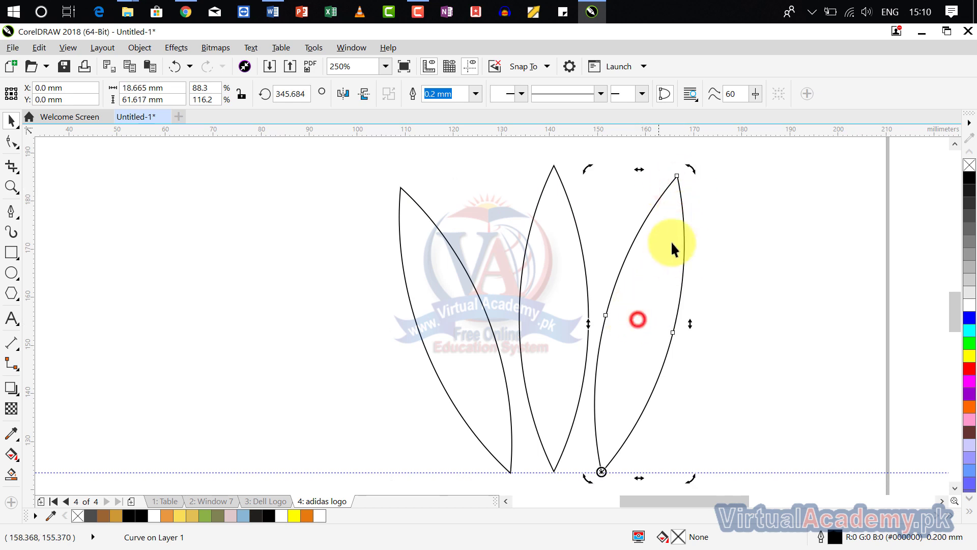
drag(691, 169, 707, 184)
click(711, 395)
click(649, 409)
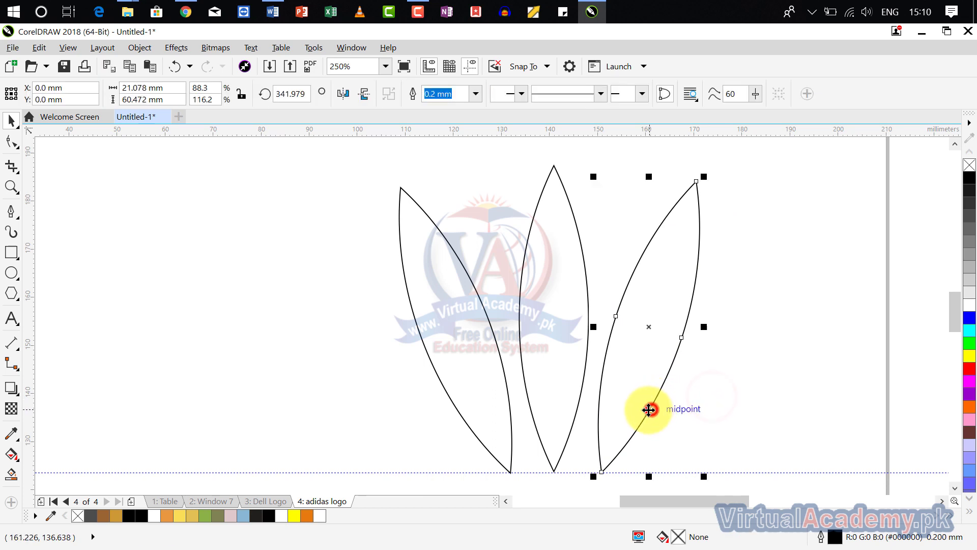
Move the rightmost lens shape about 5 mm left so that its lower part overlaps the middle lens.
drag(639, 437, 648, 379)
scroll(607, 413, up, 4)
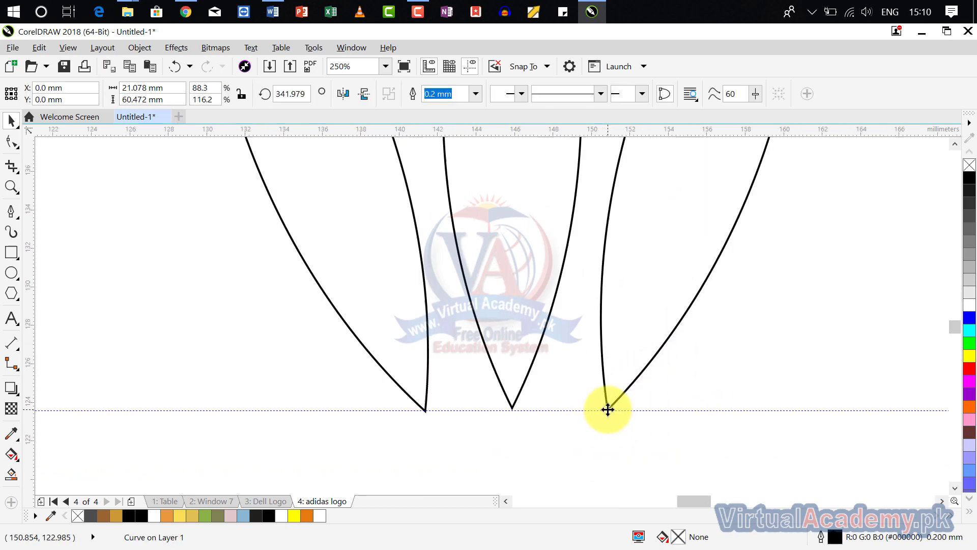
drag(606, 400, 536, 427)
scroll(557, 407, down, 3)
Move the leftmost lens shape about 5.2 mm right and 1.6 mm down so that it overlaps the middle lens.
click(405, 396)
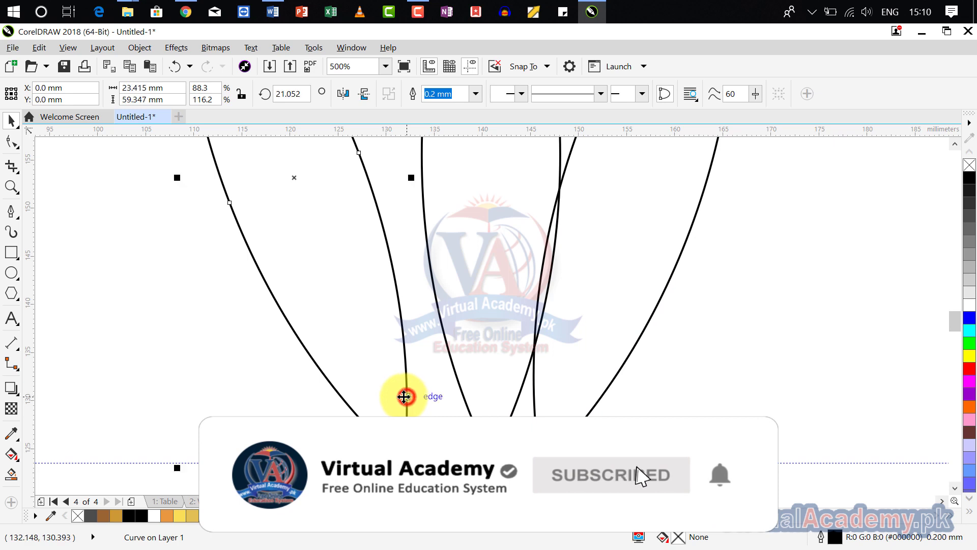
click(364, 343)
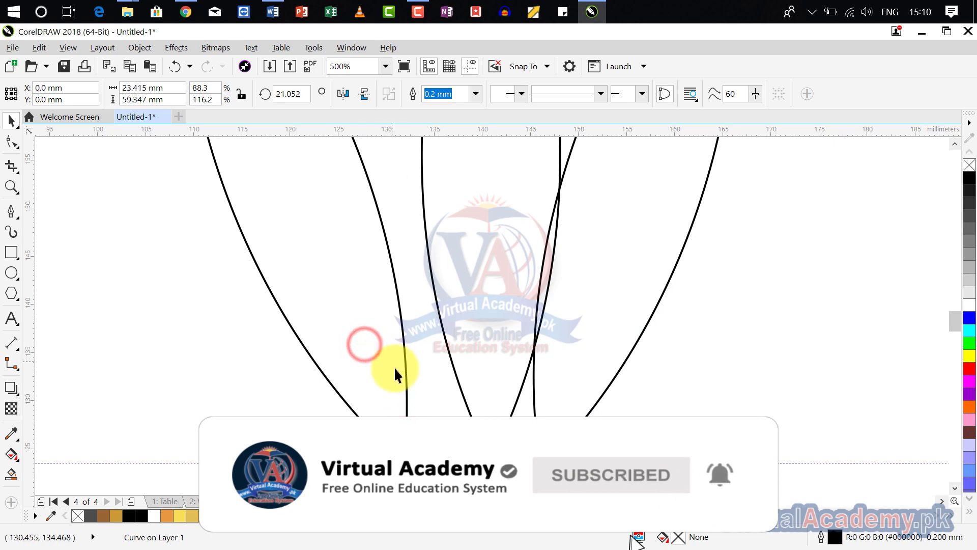
click(406, 375)
click(405, 375)
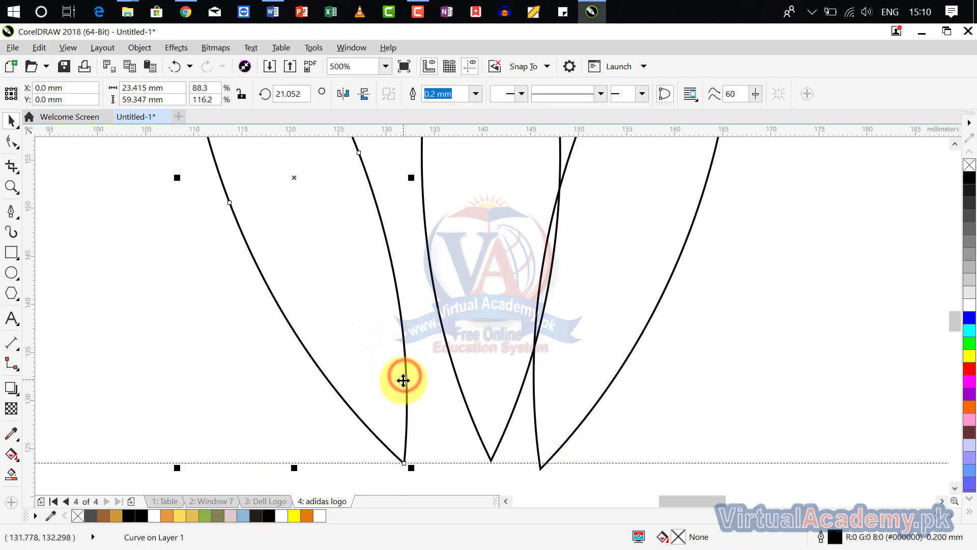
drag(405, 383, 453, 397)
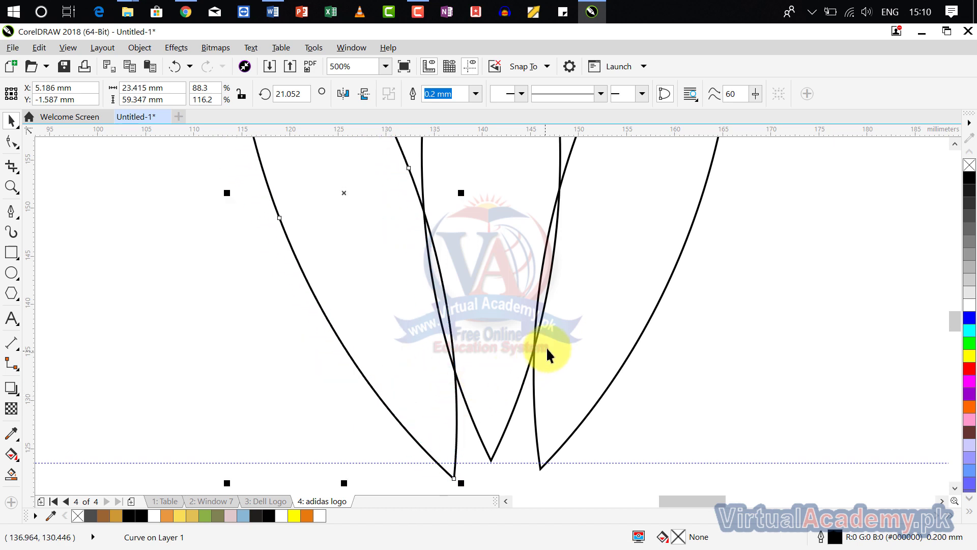
Place a horizontal guideline at about Y 151.2 mm, near the upper crossing of the middle and right lenses.
scroll(546, 347, down, 1)
drag(547, 348, 542, 449)
scroll(508, 384, up, 1)
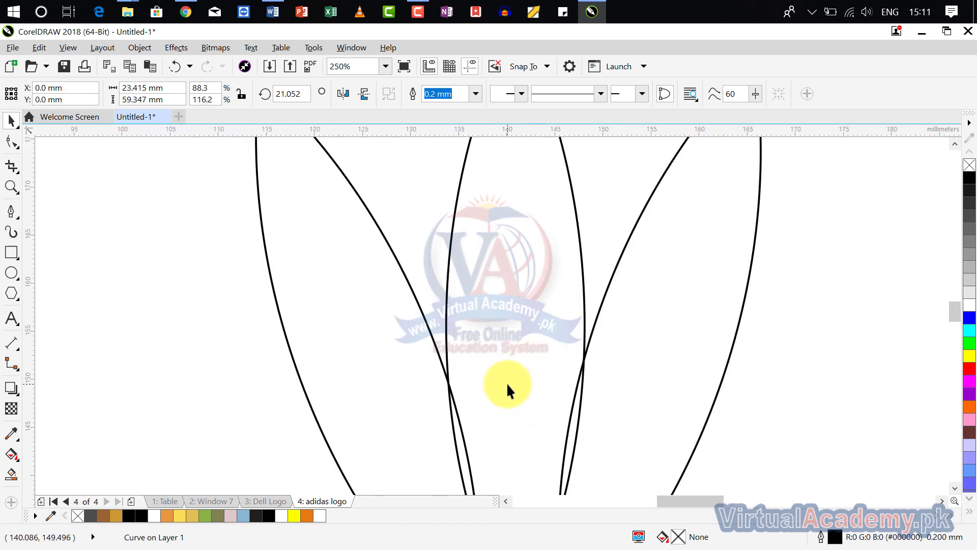
drag(520, 131, 540, 362)
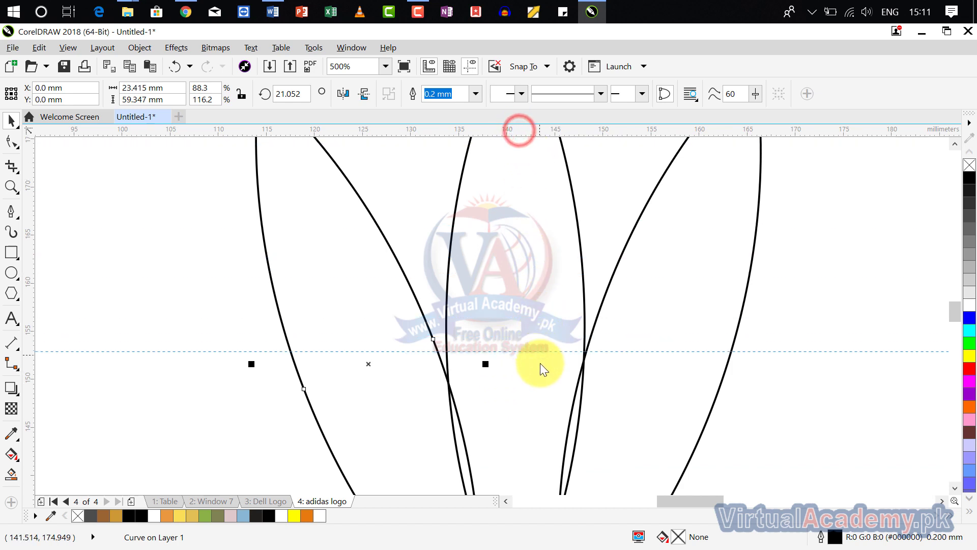
click(541, 367)
scroll(520, 377, up, 1)
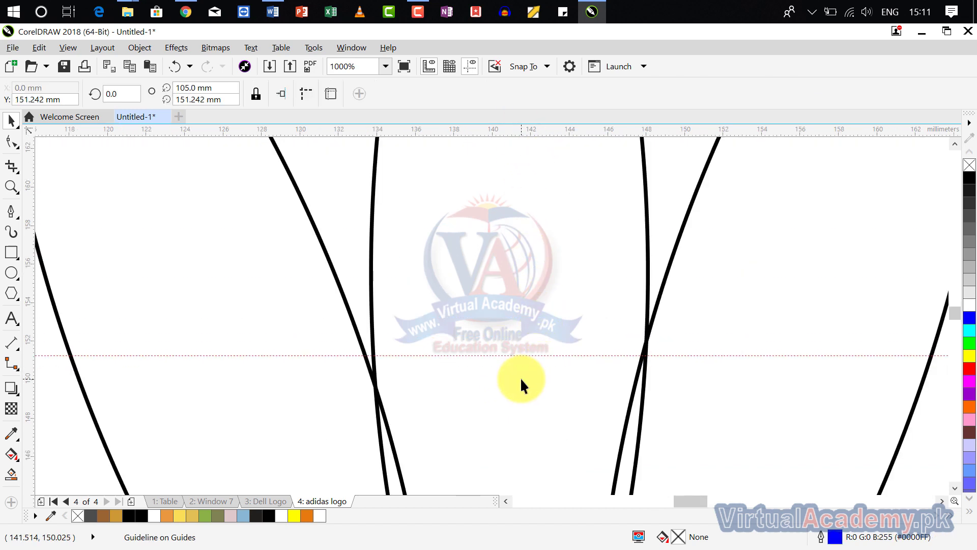
Rotate the leftmost lens shape slightly inward to about 20.4° so that it crosses the middle lens at the upper guideline.
click(355, 328)
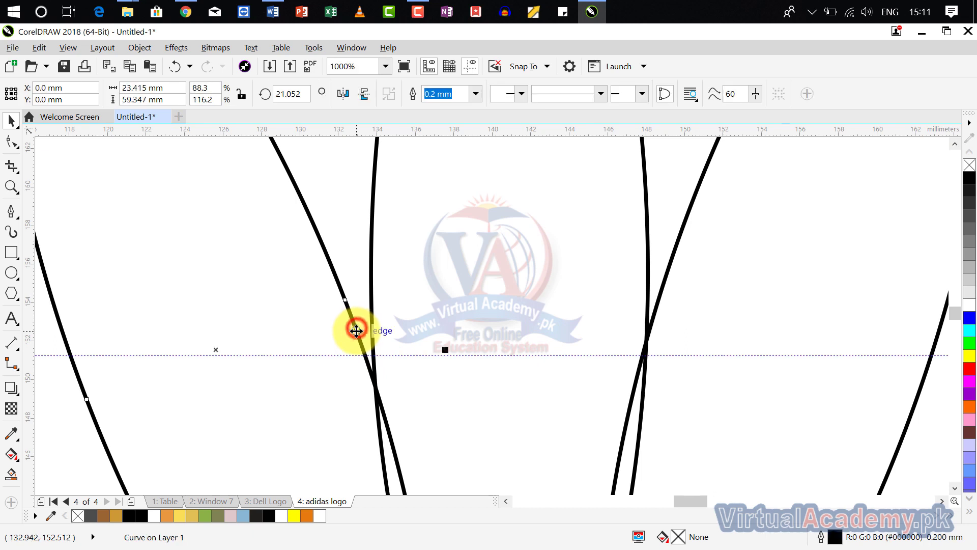
scroll(356, 331, down, 1)
scroll(356, 331, down, 1)
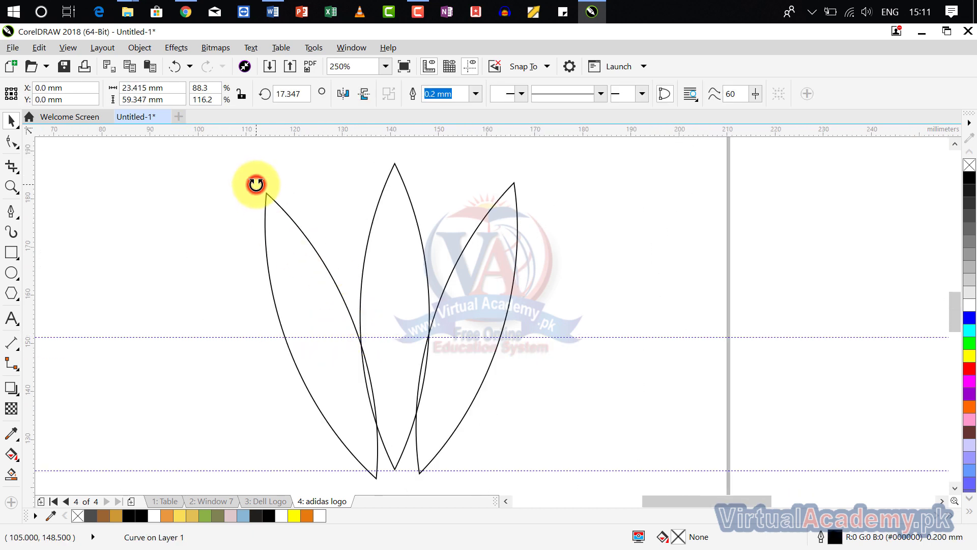
drag(257, 185, 259, 184)
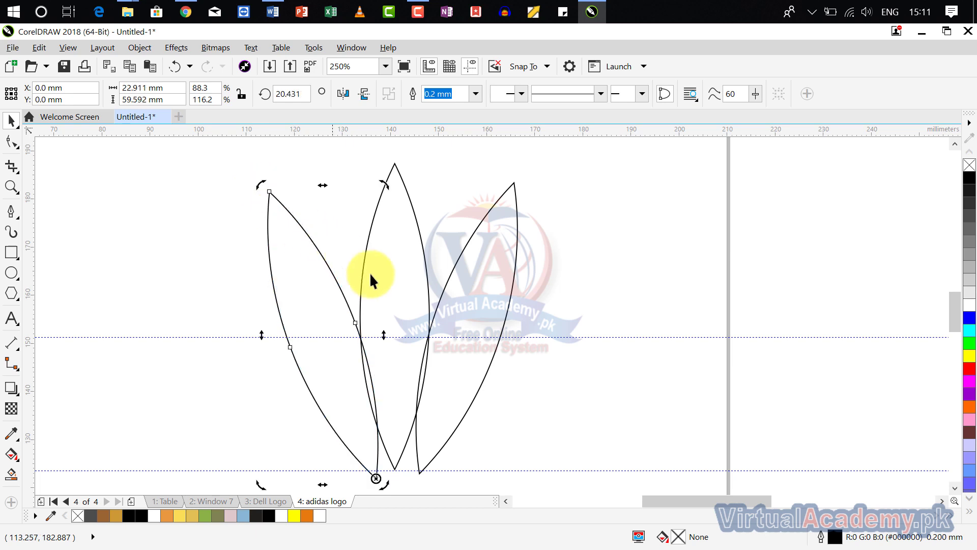
click(629, 299)
Delete both horizontal guidelines, the one through the lens crossings and the one at the bottom tips.
scroll(629, 300, down, 1)
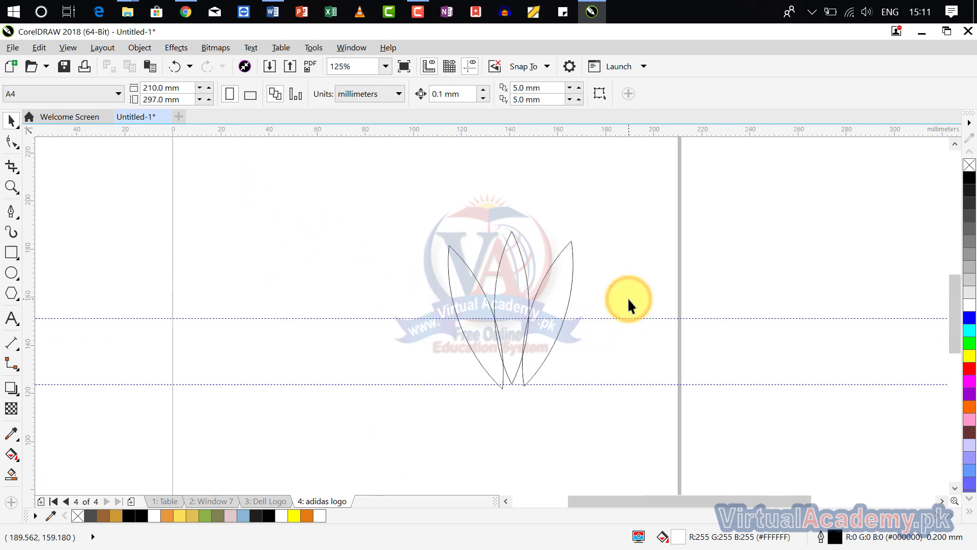
scroll(594, 331, up, 1)
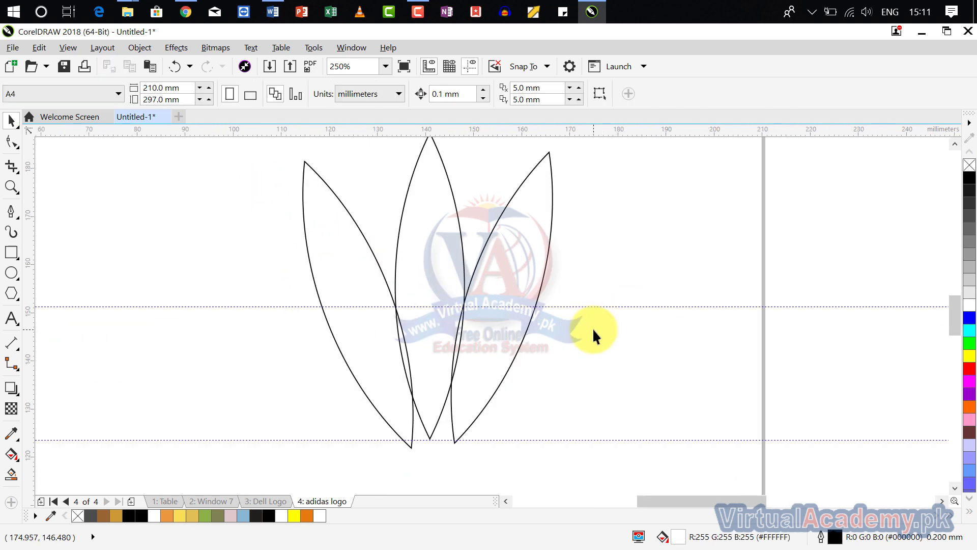
click(604, 306)
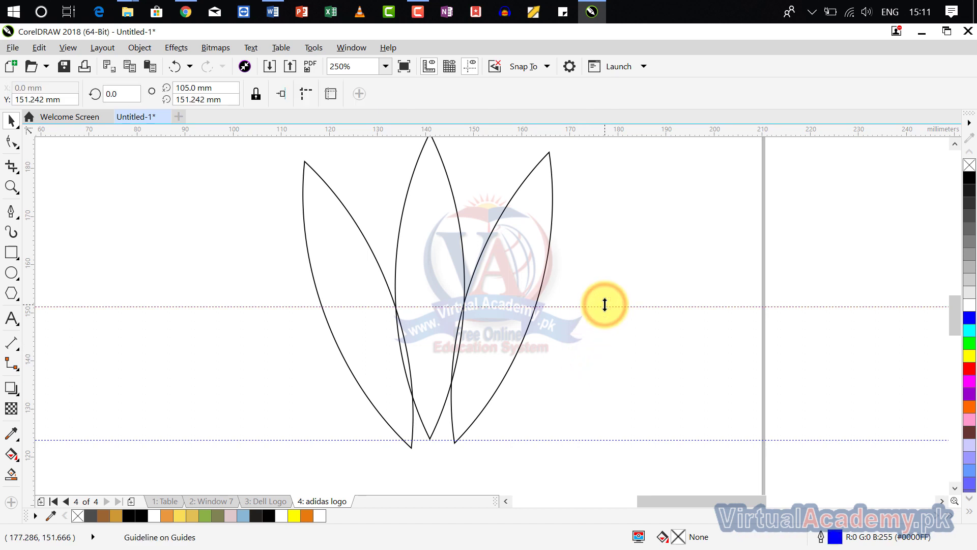
key(Delete)
click(561, 439)
key(Delete)
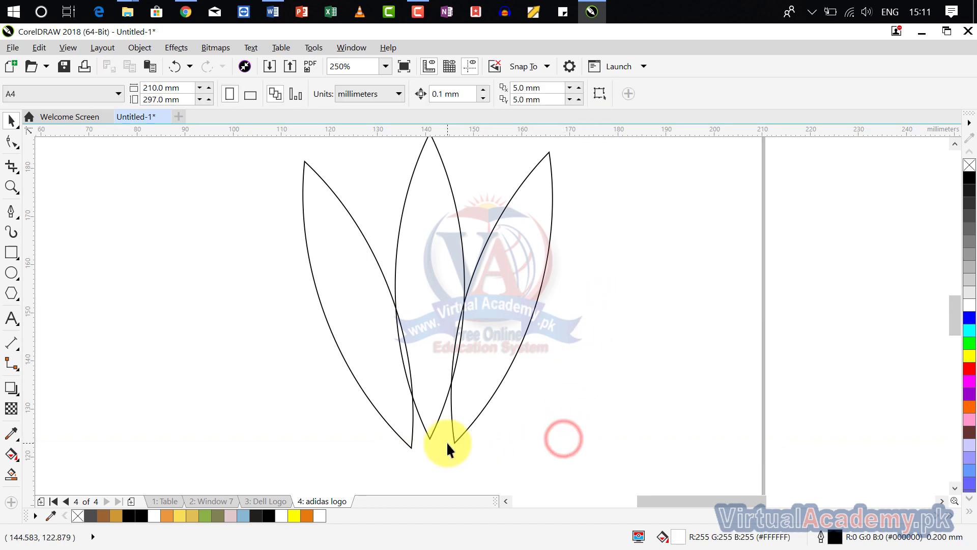
scroll(447, 442, up, 2)
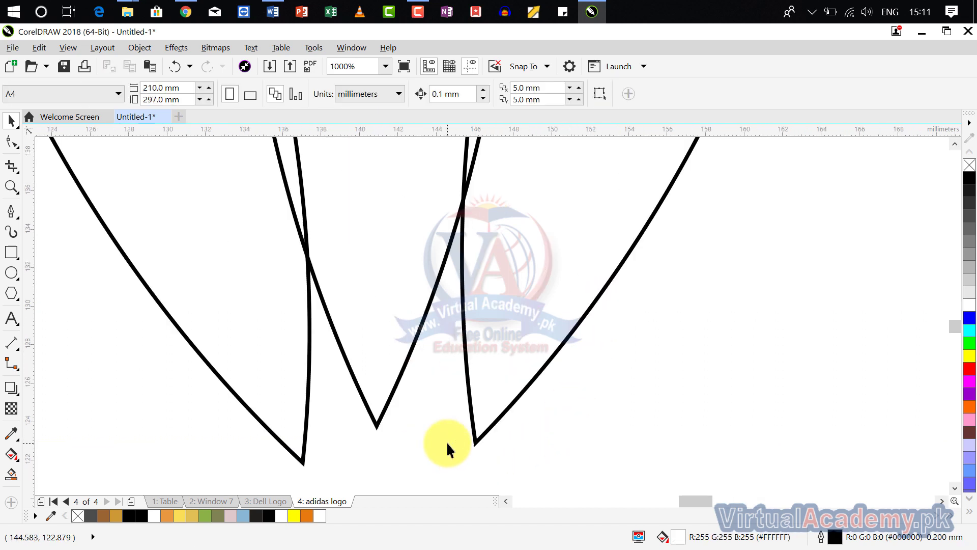
Nudge the left lens shape about 0.5 mm left and 0.6 mm up so its lower tip nearly lines up with the right lens tip.
click(303, 423)
drag(321, 443, 323, 371)
click(399, 395)
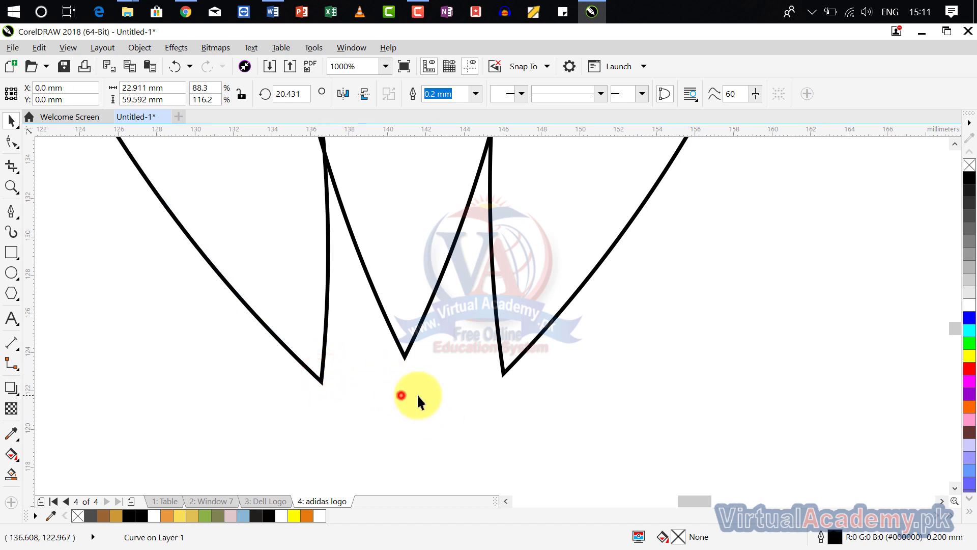
Enlarge all three lens shapes together proportionally to about 62.5 mm wide and 77.4 mm high.
scroll(428, 390, down, 6)
scroll(452, 333, up, 2)
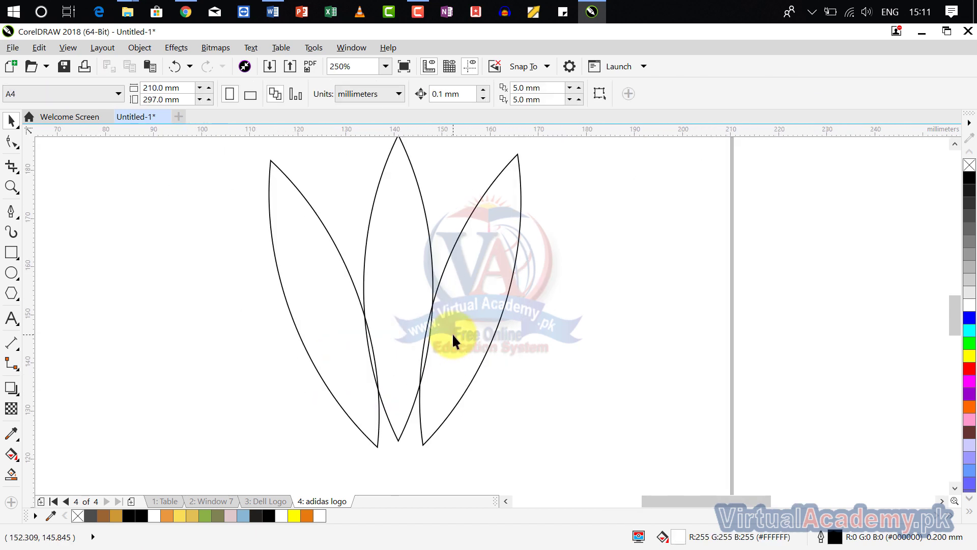
scroll(533, 306, down, 2)
scroll(486, 359, up, 2)
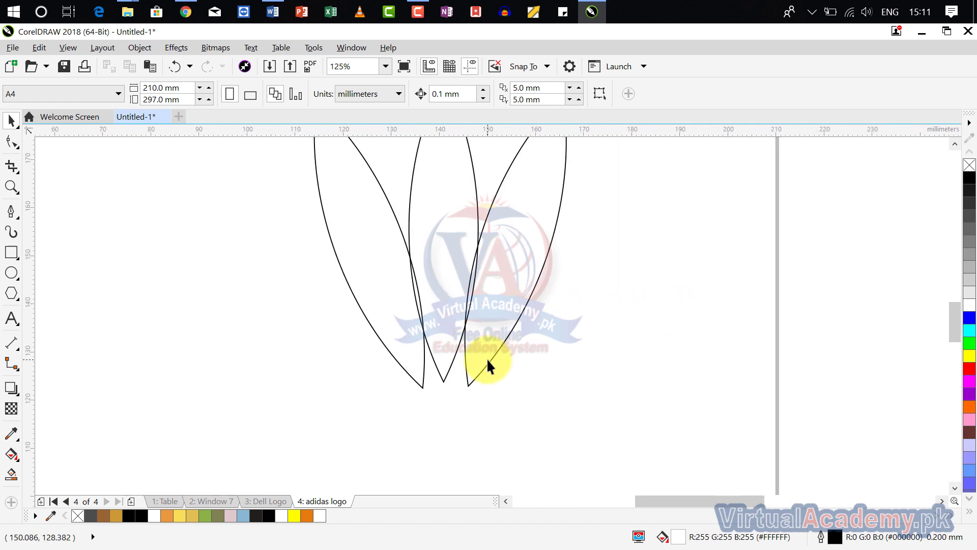
scroll(546, 252, down, 2)
scroll(545, 252, down, 4)
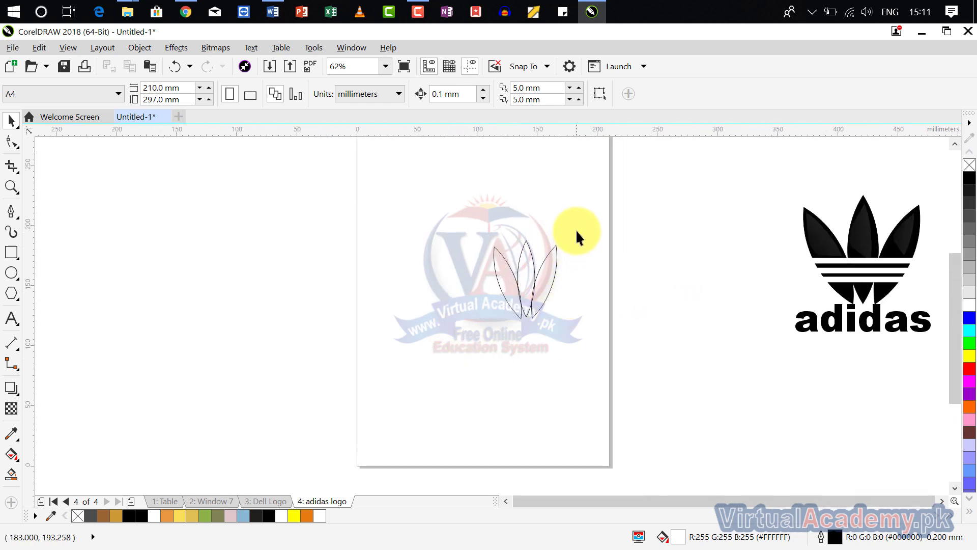
drag(578, 219, 451, 373)
scroll(526, 307, up, 2)
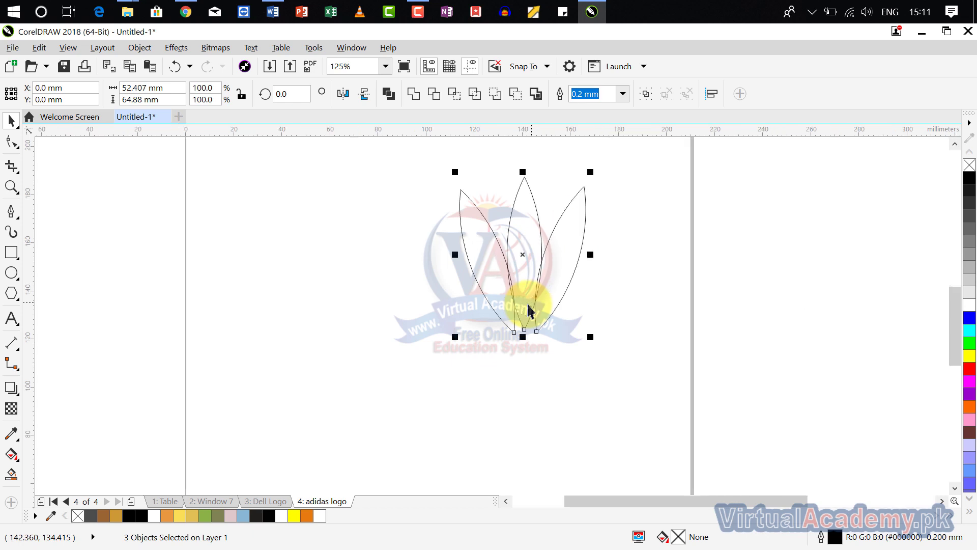
drag(590, 337, 502, 392)
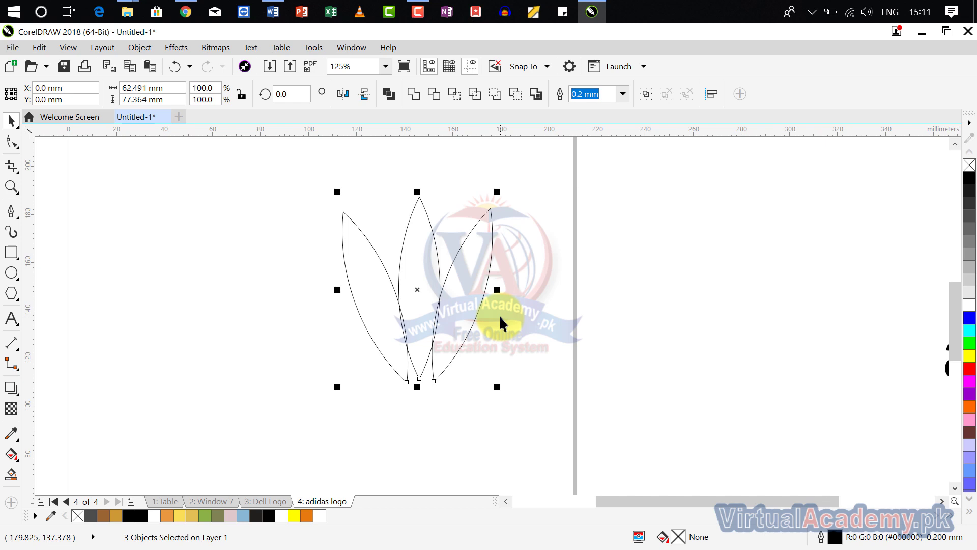
Weld the three lens shapes into a single outline and fill it black.
click(412, 95)
click(548, 240)
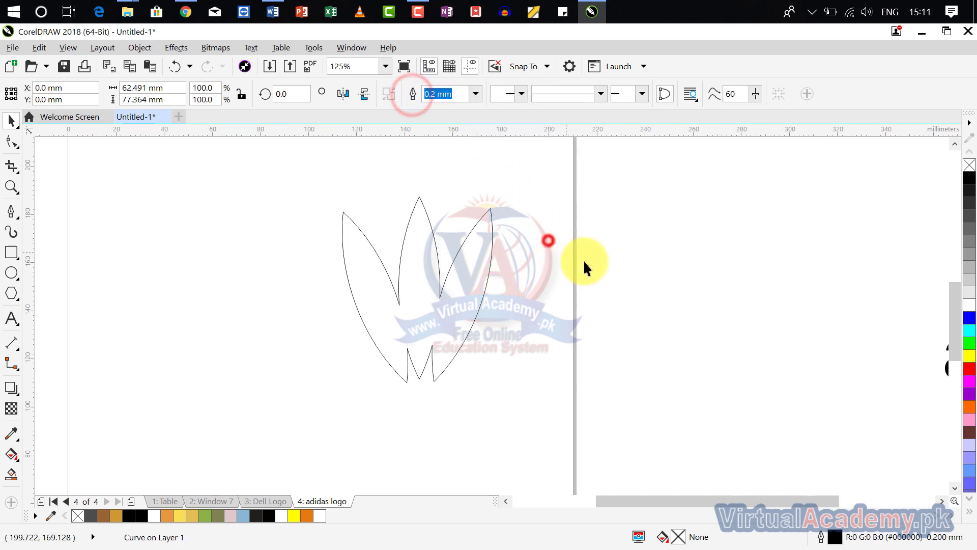
click(492, 260)
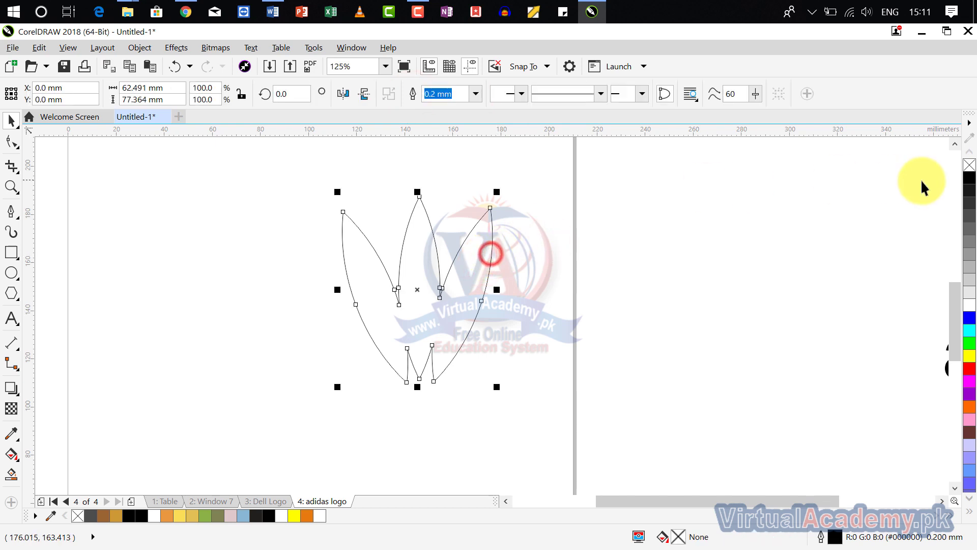
click(969, 179)
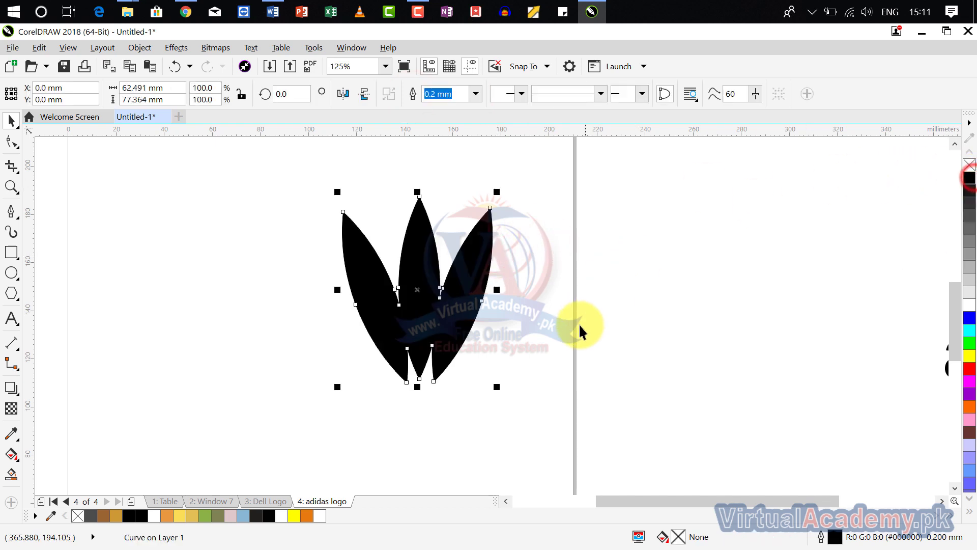
click(516, 337)
Draw a white horizontal bar about 92.4 mm wide and 2.9 mm high across the black shape, at the notches between the leaves.
scroll(433, 318, up, 2)
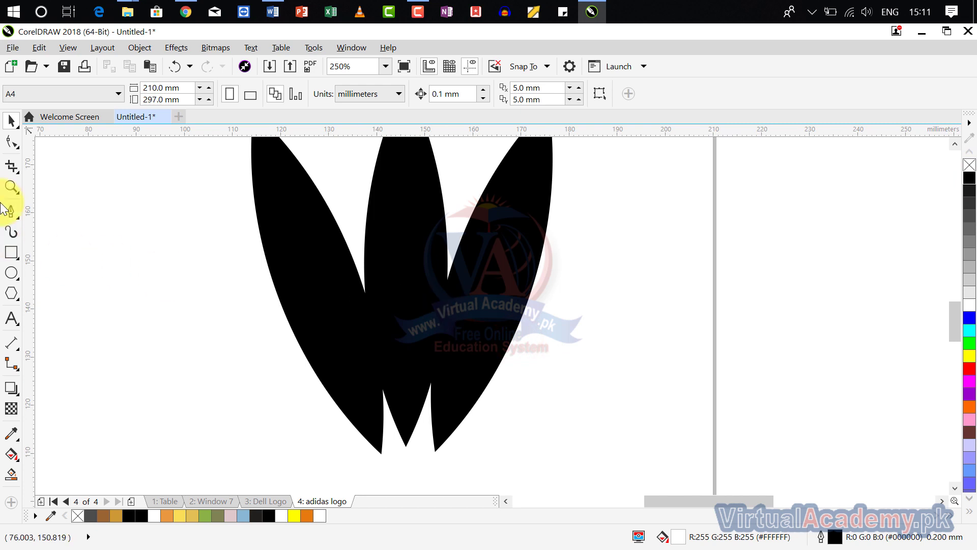
click(11, 253)
click(48, 253)
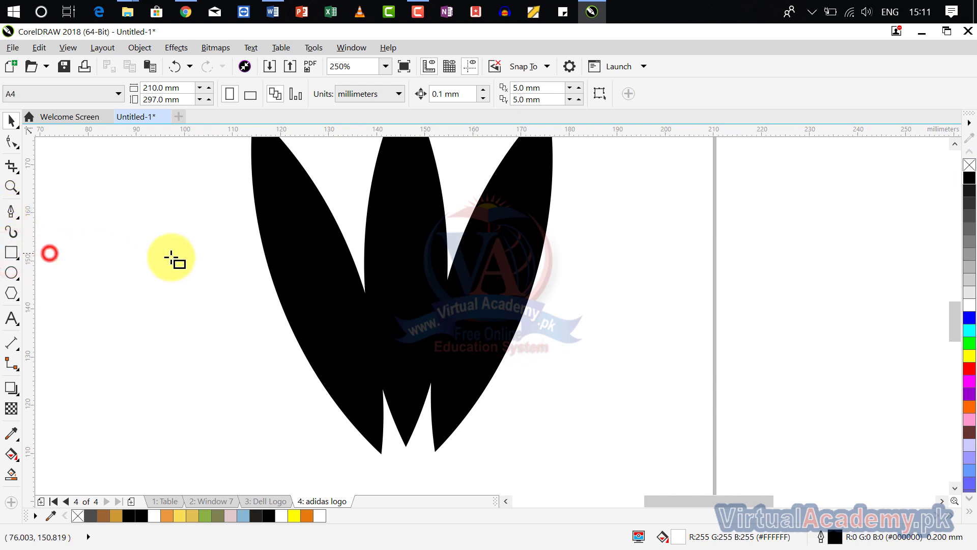
mouse_move(227, 243)
mouse_down()
mouse_move(430, 288)
mouse_move(645, 285)
mouse_move(670, 257)
mouse_up()
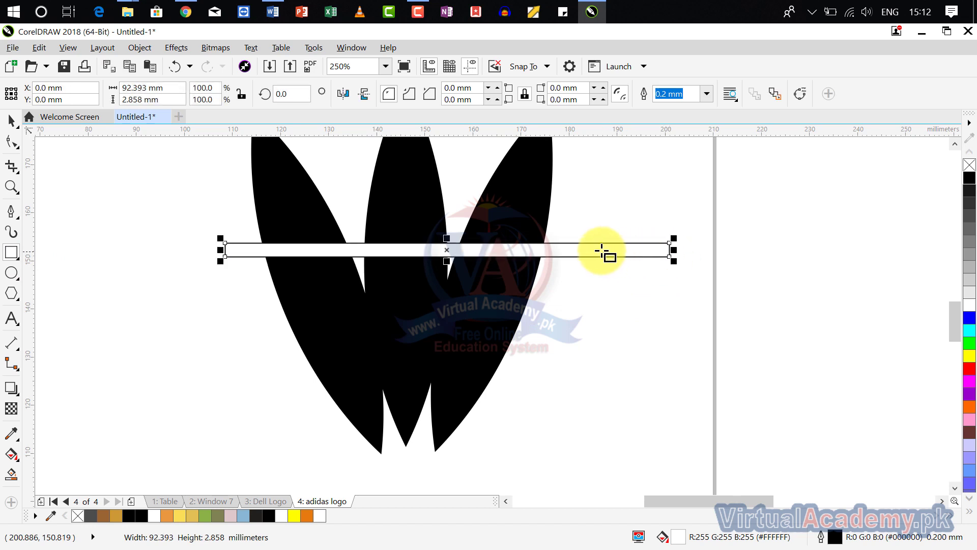
drag(446, 249, 412, 290)
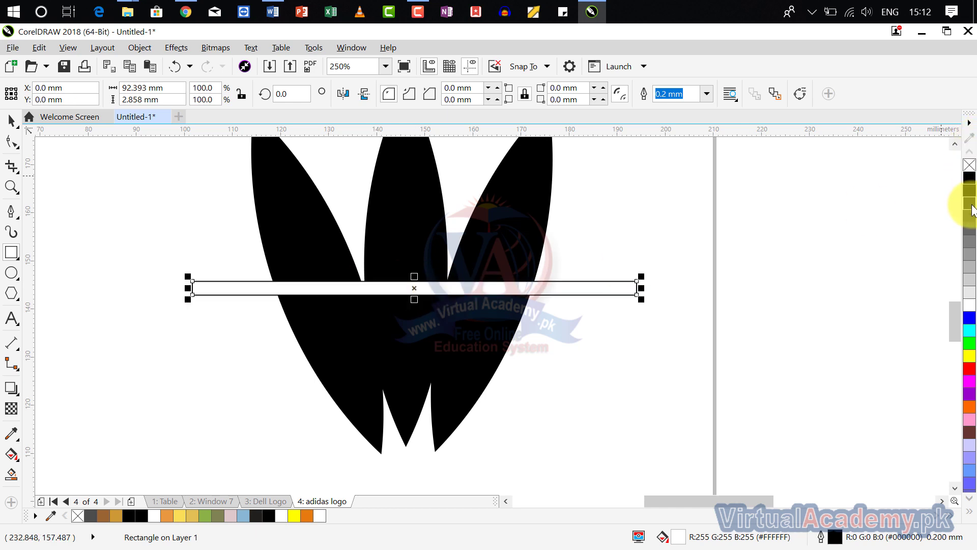
click(969, 168)
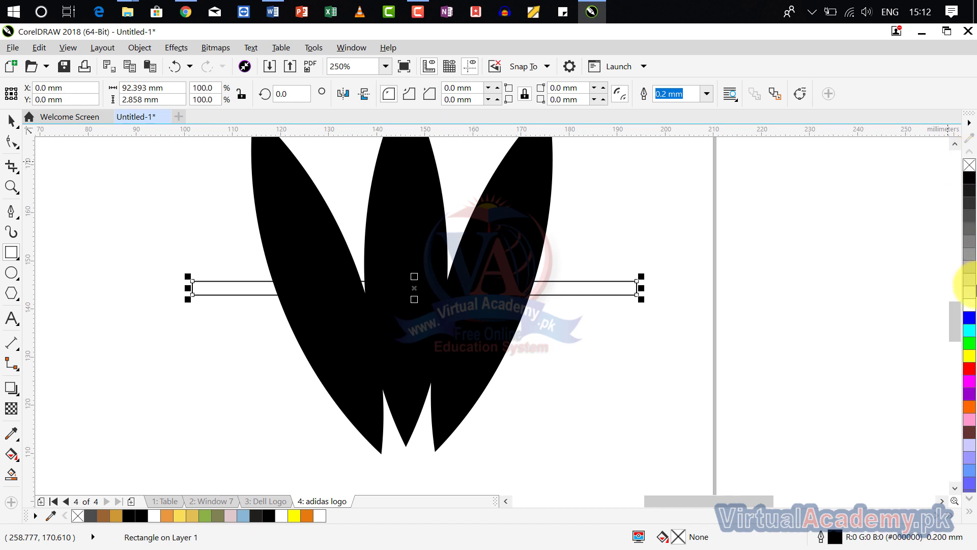
click(970, 308)
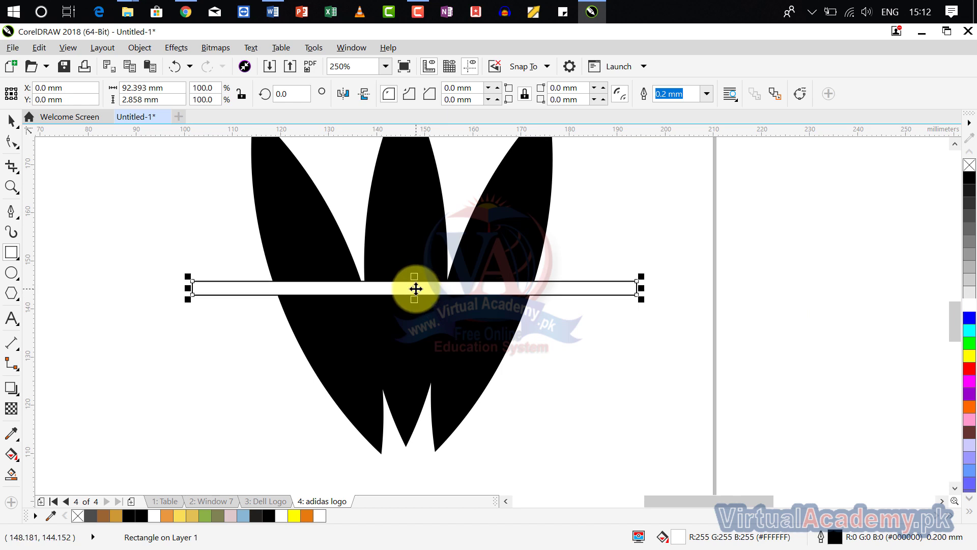
Place two copies of the white bar below the first one, moving the lowest copy slightly further down.
drag(415, 303, 414, 312)
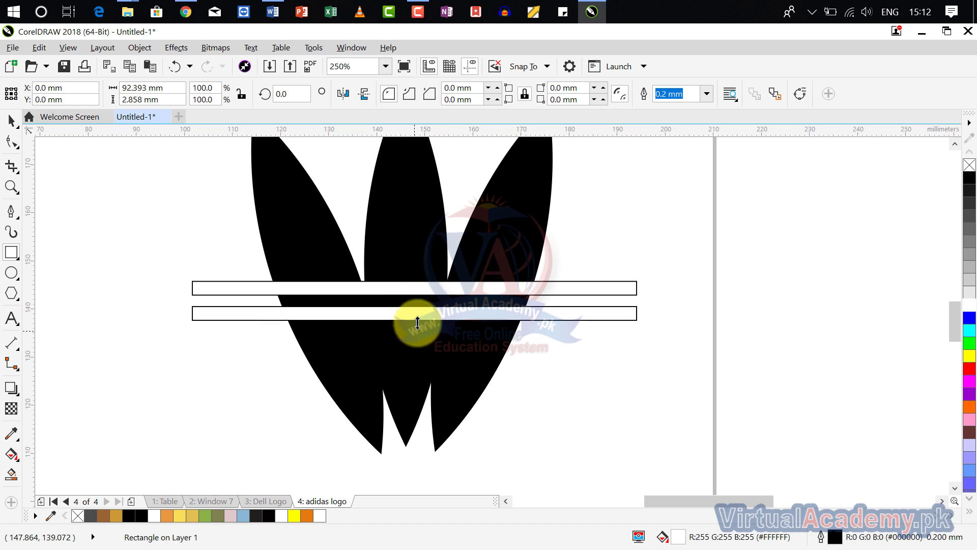
drag(414, 312, 411, 347)
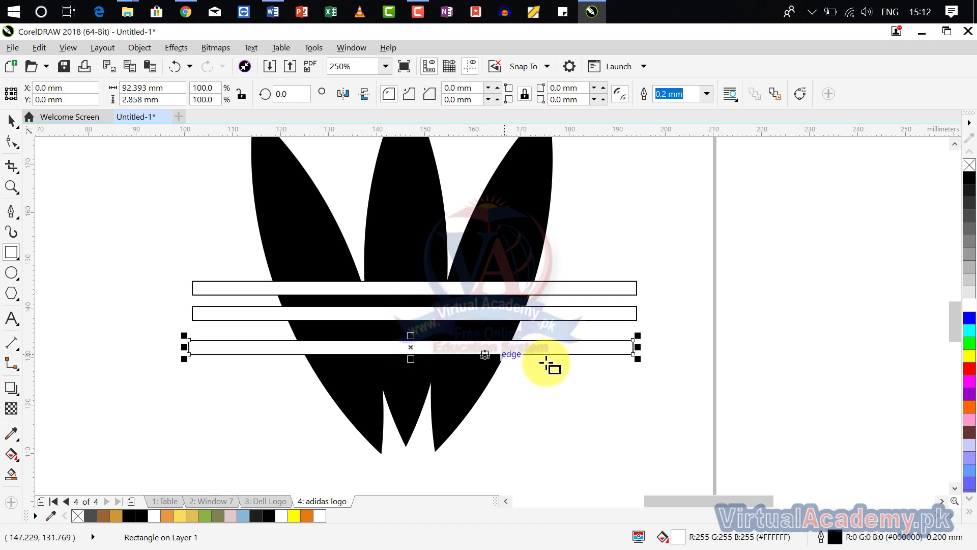
scroll(497, 382, up, 2)
scroll(422, 345, down, 2)
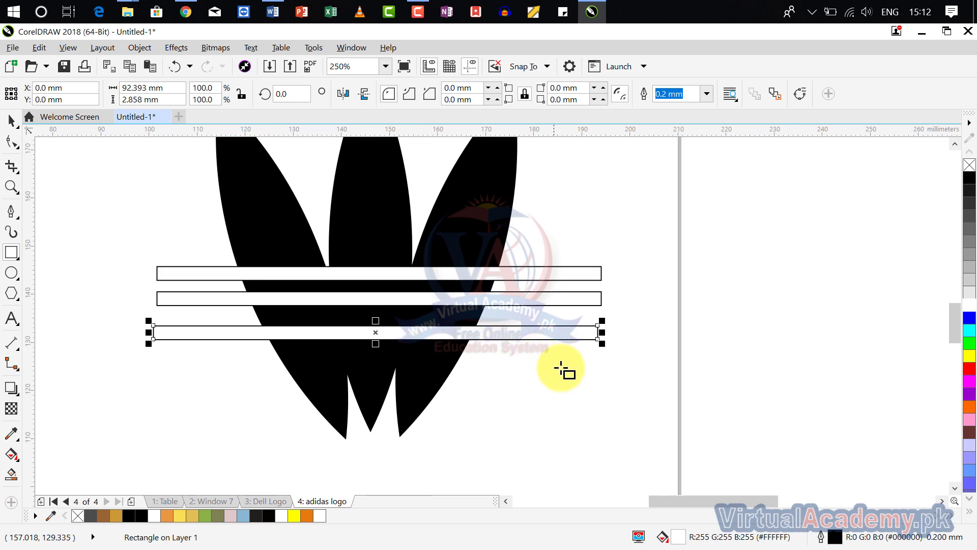
click(563, 374)
click(369, 337)
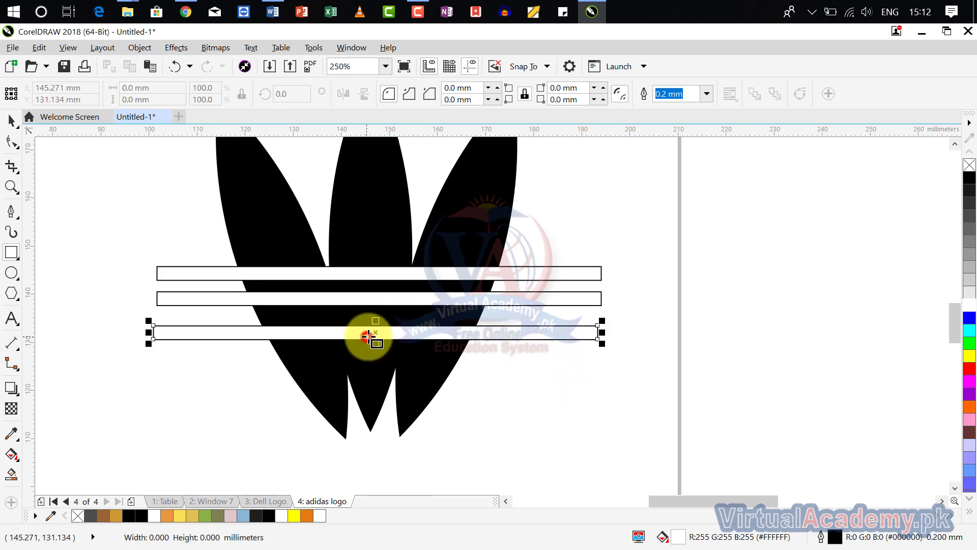
drag(377, 333, 376, 338)
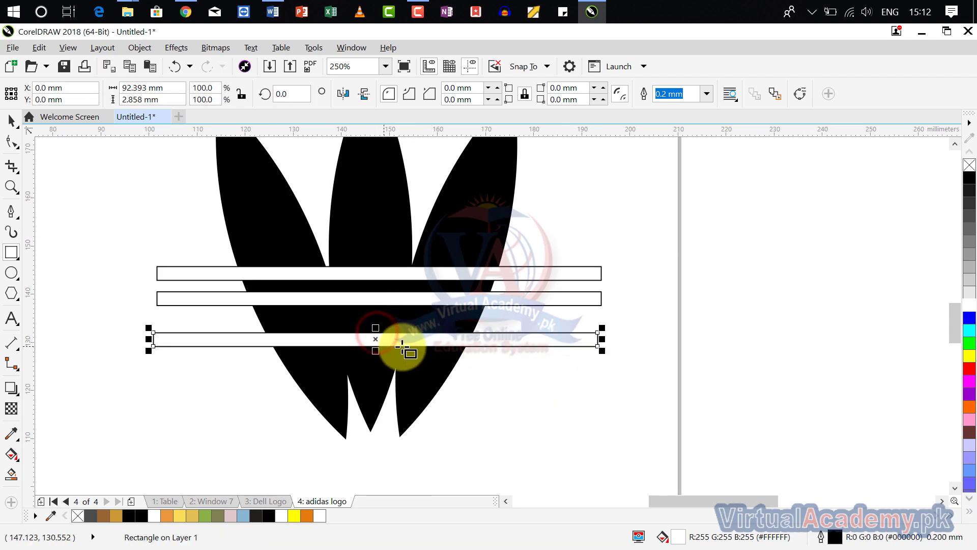
Stretch the top bar to about 4.2 mm high and shift the middle bar down to leave a gap beneath it.
click(379, 299)
mouse_move(379, 300)
mouse_down()
mouse_move(373, 249)
mouse_move(375, 285)
mouse_up()
click(378, 276)
Delete the two thinner lower bars, keeping only the thicker top bar.
scroll(388, 291, up, 2)
click(380, 317)
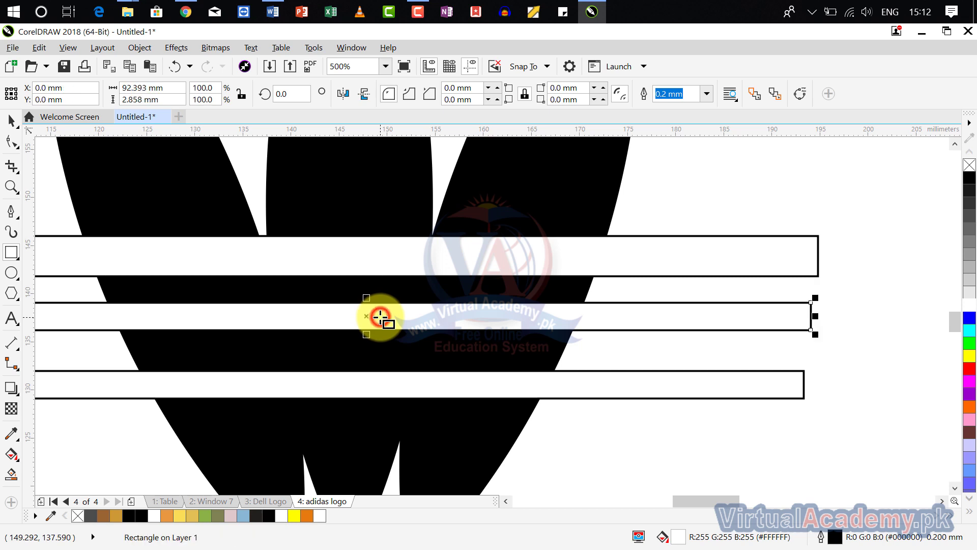
key(Delete)
click(364, 376)
key(Delete)
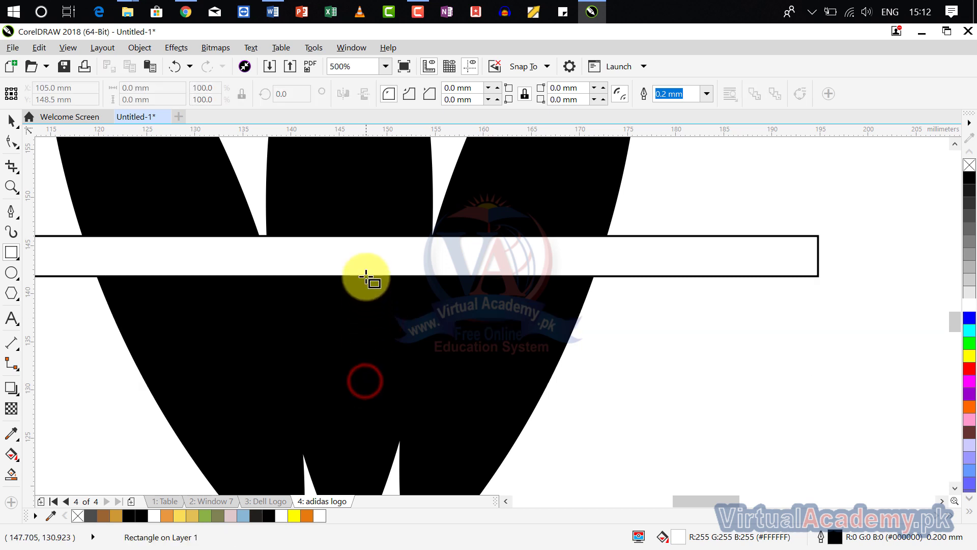
Place two copies of the thicker bar below it, evenly spaced down the black shape.
click(366, 276)
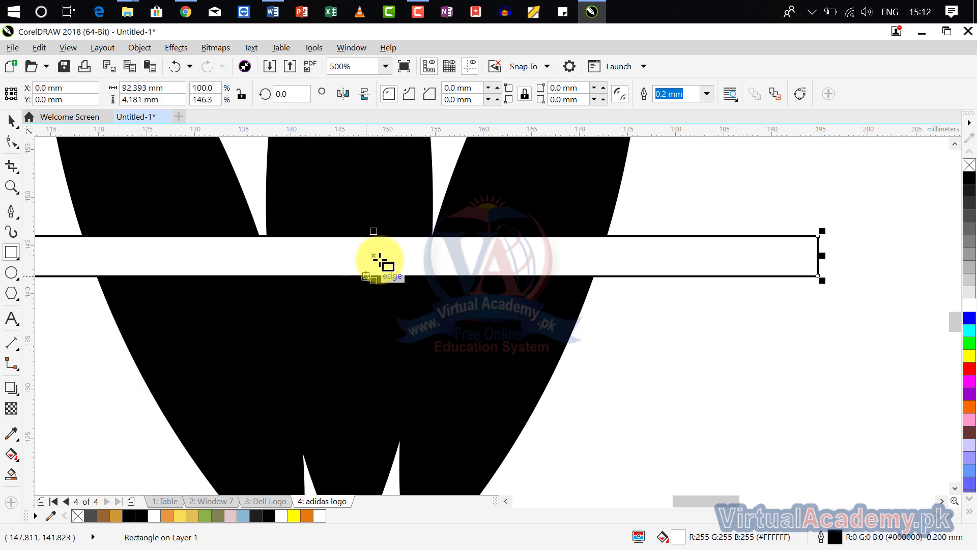
drag(373, 257, 372, 399)
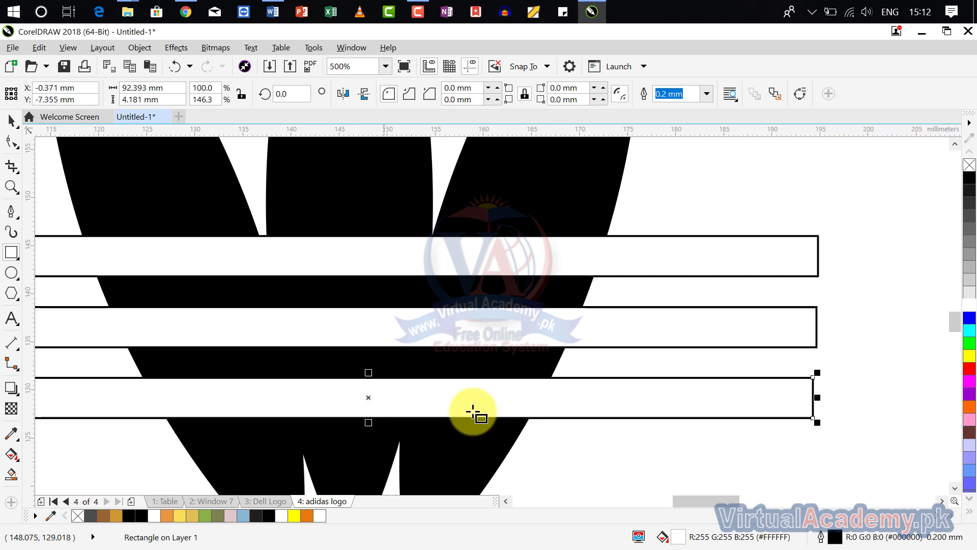
scroll(527, 418, down, 2)
drag(527, 417, 532, 352)
click(573, 388)
Trim the black leaf shape with the three white bars.
scroll(573, 388, down, 1)
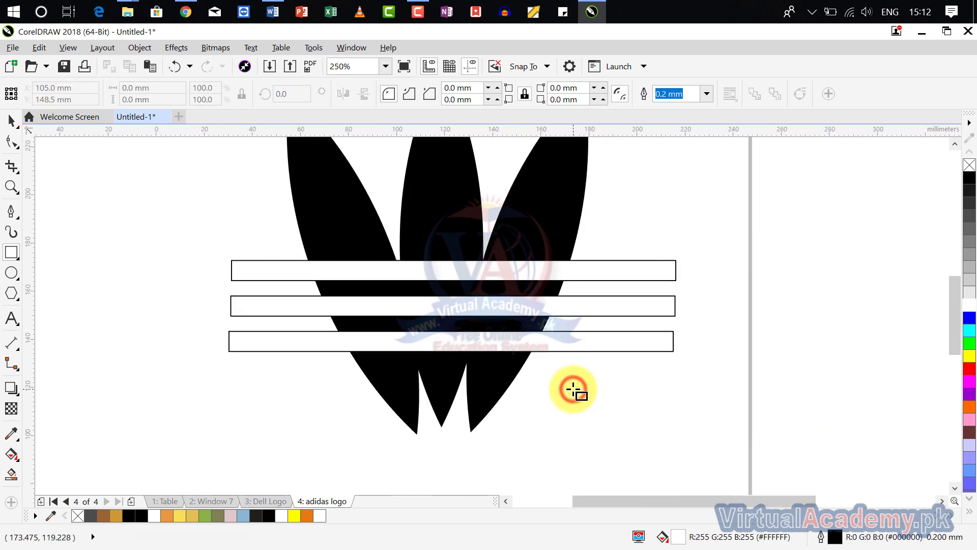
click(15, 122)
drag(652, 201, 374, 435)
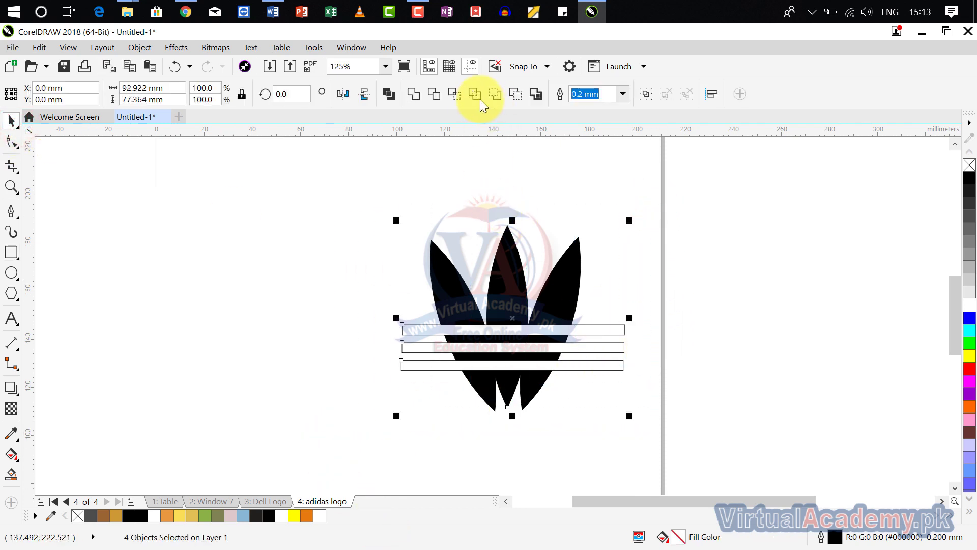
click(436, 96)
click(624, 274)
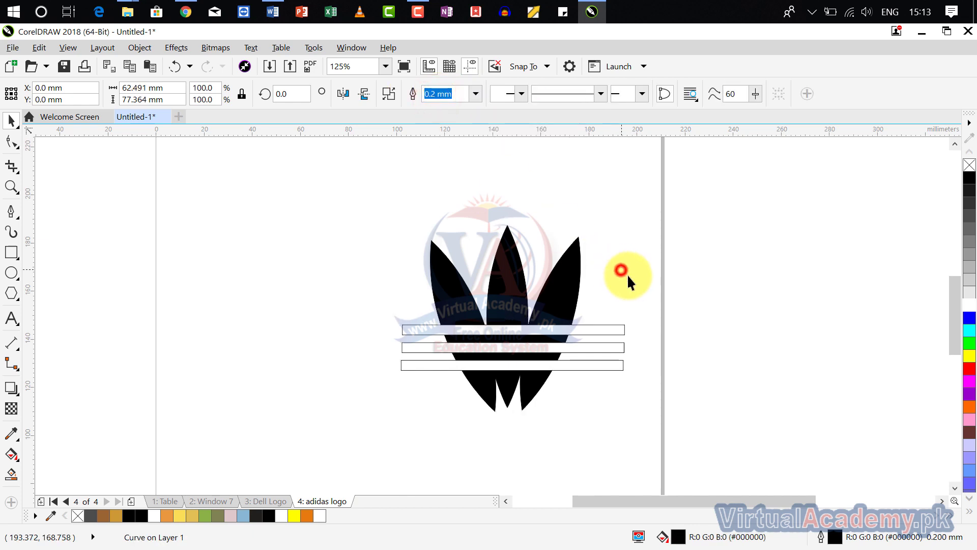
Delete the three white bars so that only the striped black trefoil remains.
drag(634, 291, 370, 393)
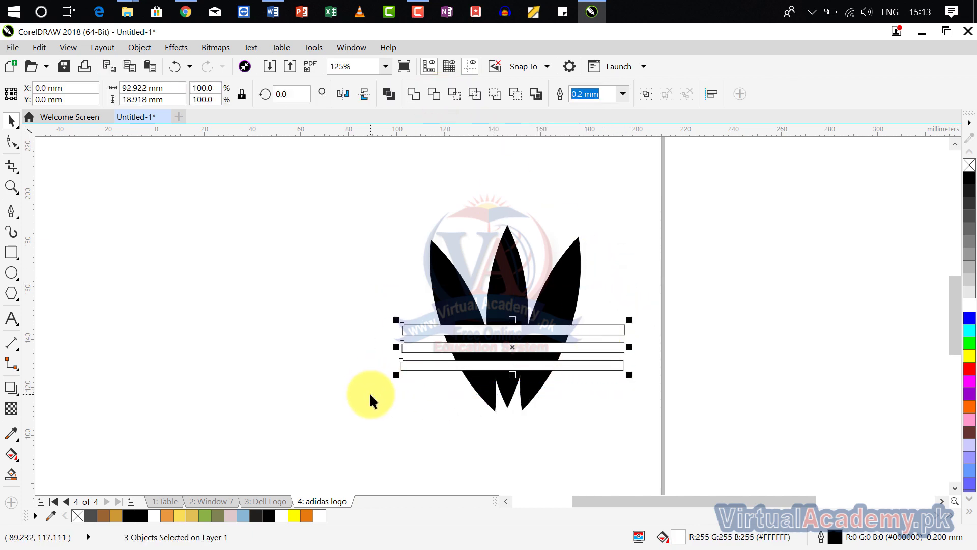
key(Delete)
scroll(504, 330, up, 2)
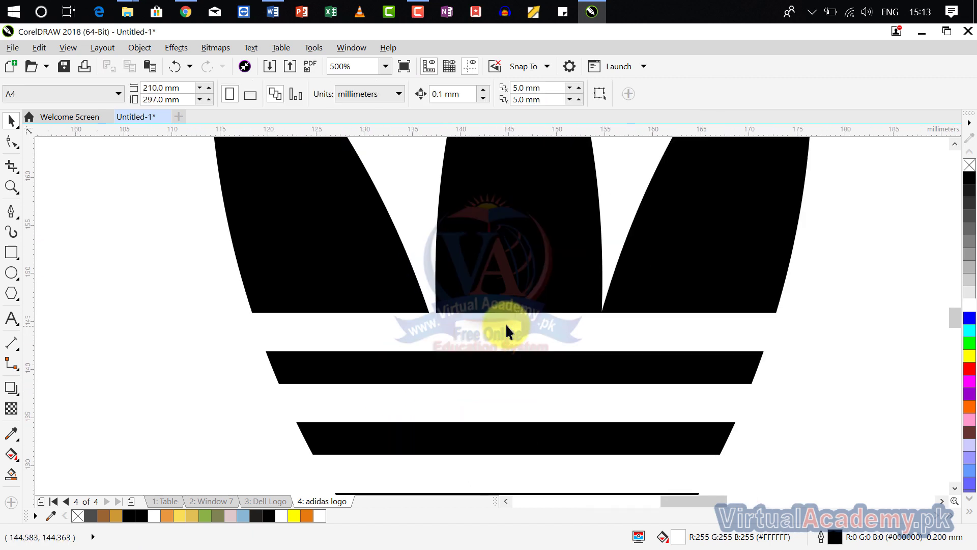
scroll(506, 331, down, 2)
Draw a closed three-point triangle with the Pen tool beside the left leaf, about 23 mm wide and 37 mm high.
drag(623, 392, 580, 320)
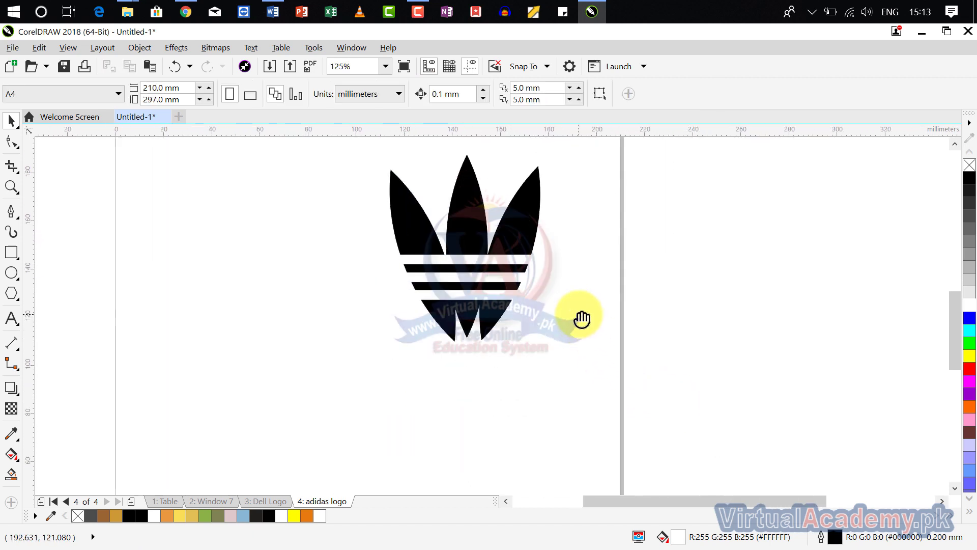
scroll(440, 259, up, 1)
drag(440, 259, 494, 411)
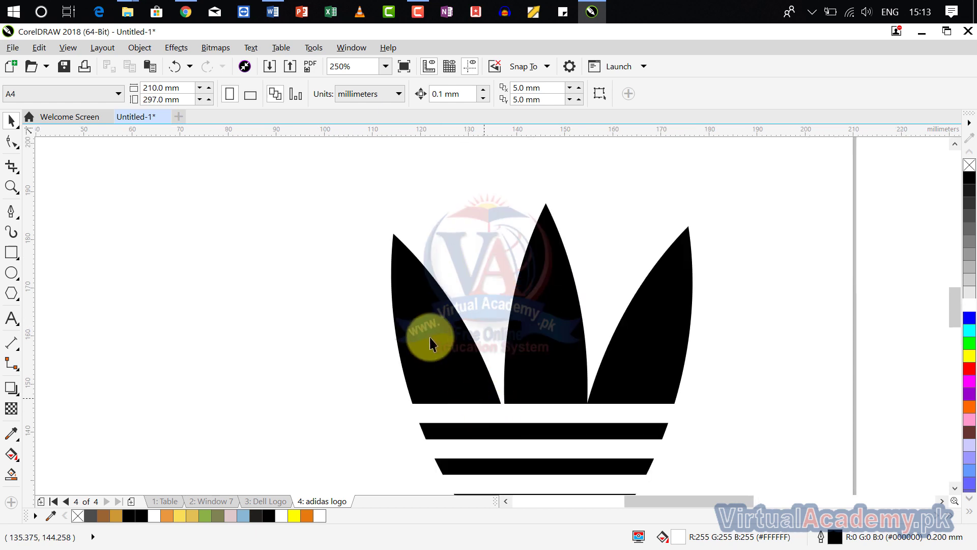
click(14, 218)
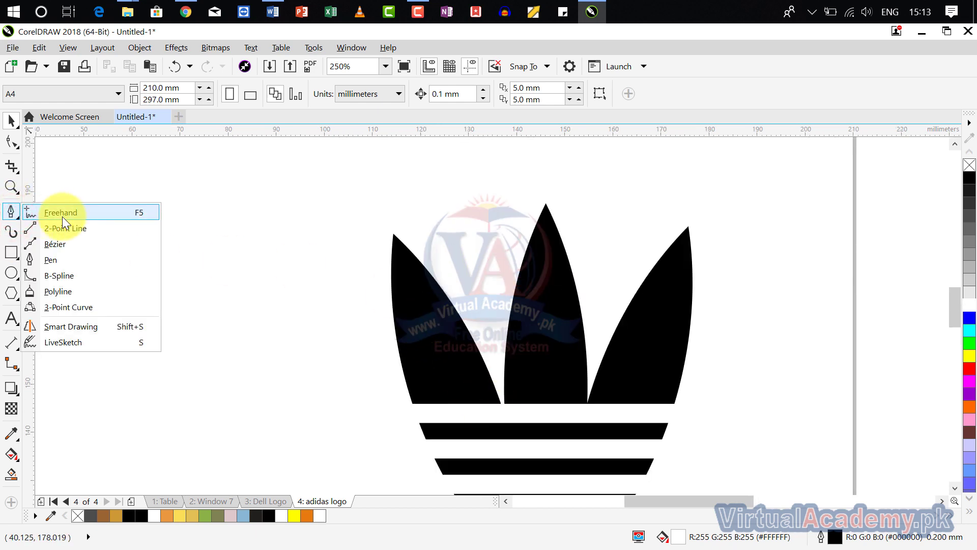
click(69, 260)
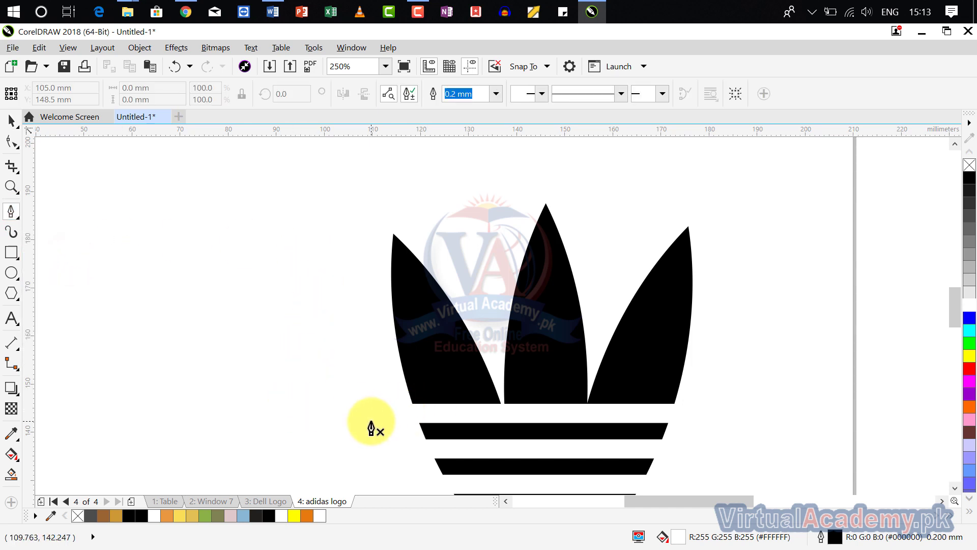
click(373, 409)
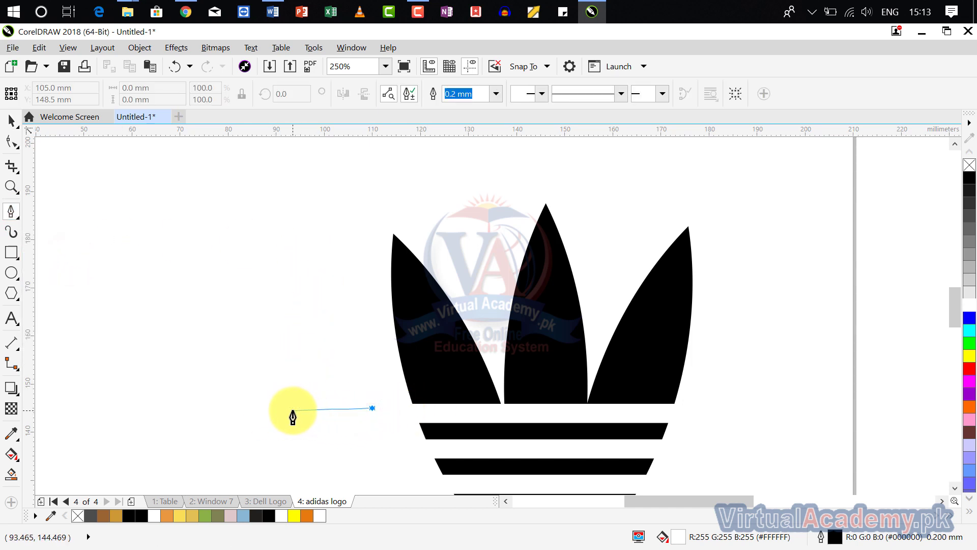
double_click(292, 410)
click(261, 232)
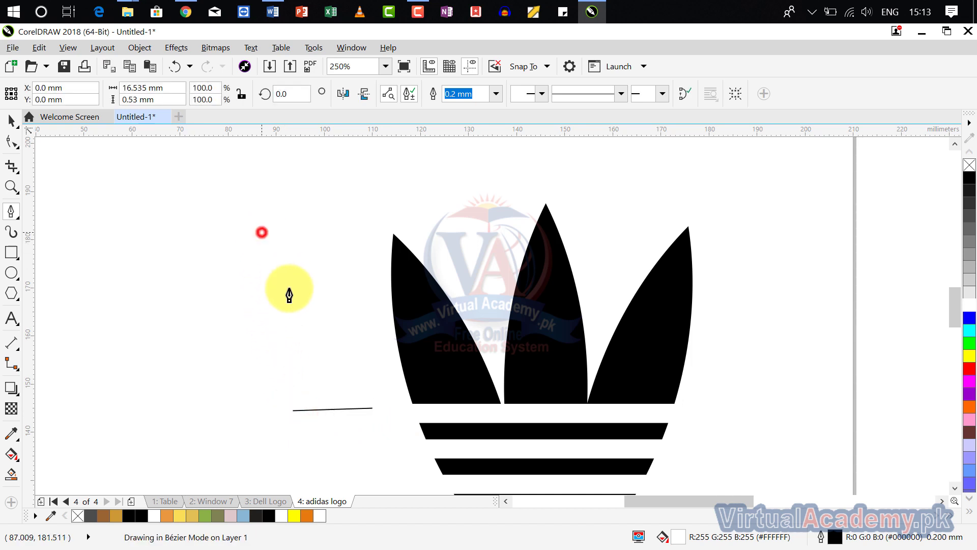
click(372, 408)
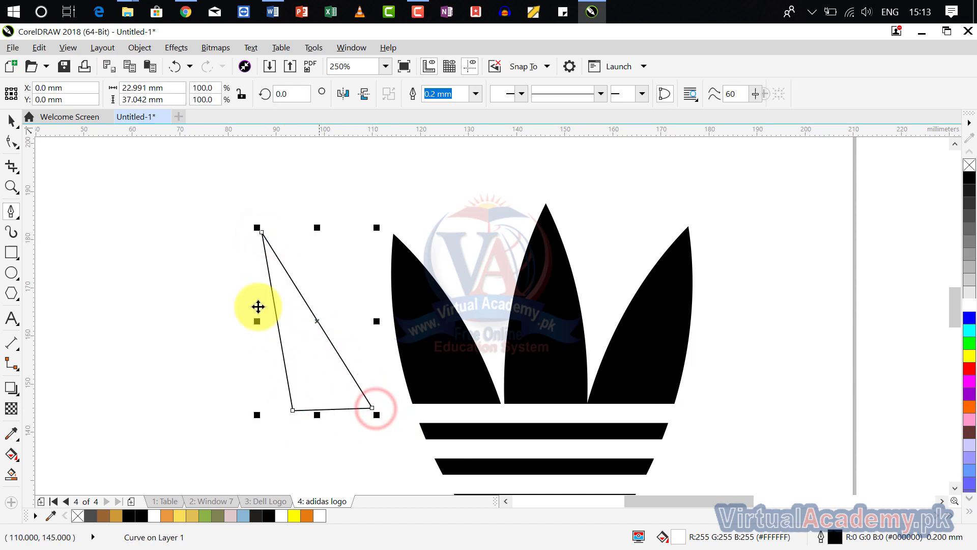
Place the triangle inside the left leaf, remove its outline and scale it down to about 75.8%.
click(11, 120)
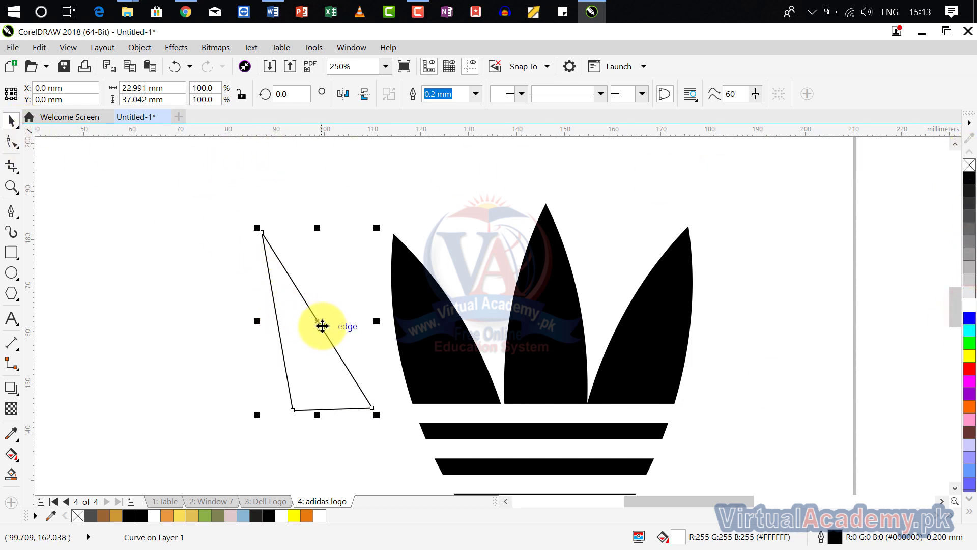
drag(320, 322, 437, 305)
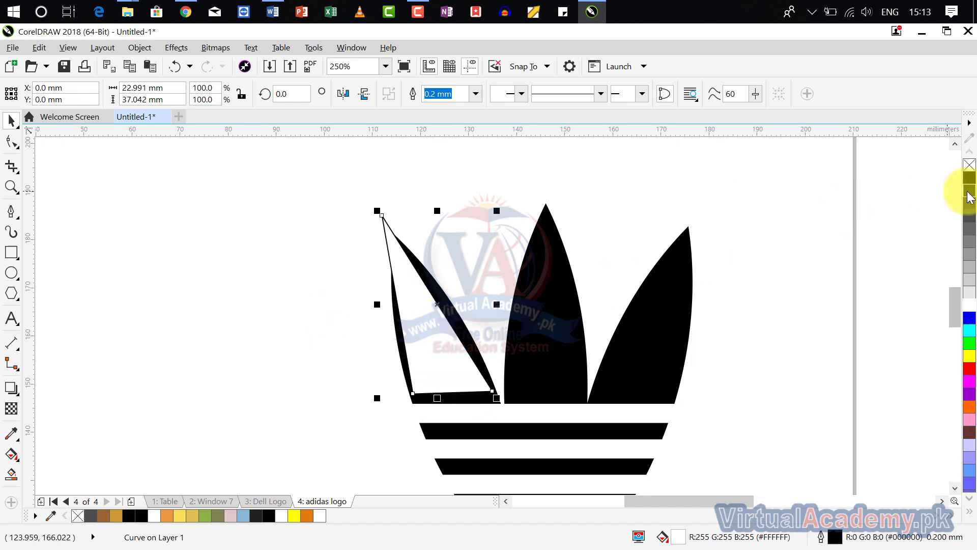
right_click(970, 165)
drag(375, 210, 384, 255)
scroll(432, 290, up, 4)
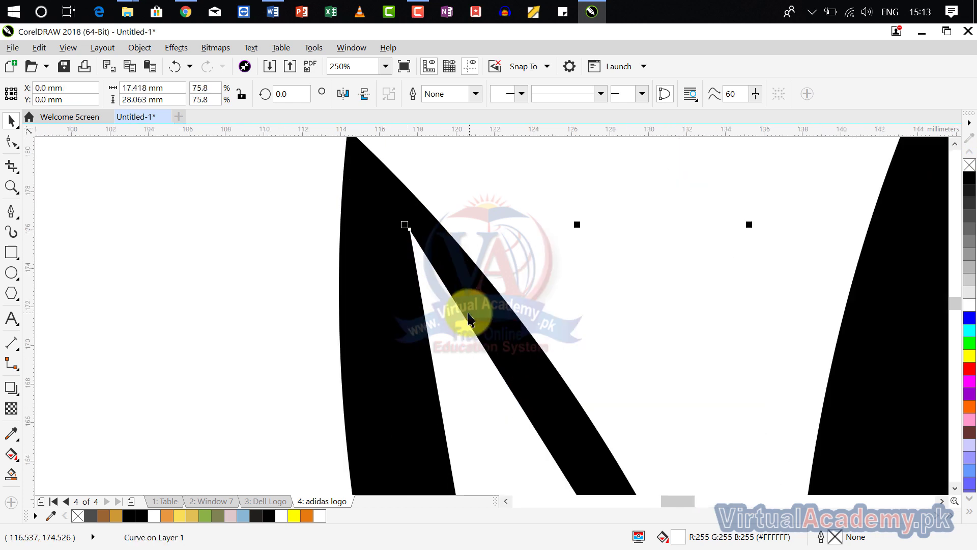
drag(464, 309, 424, 236)
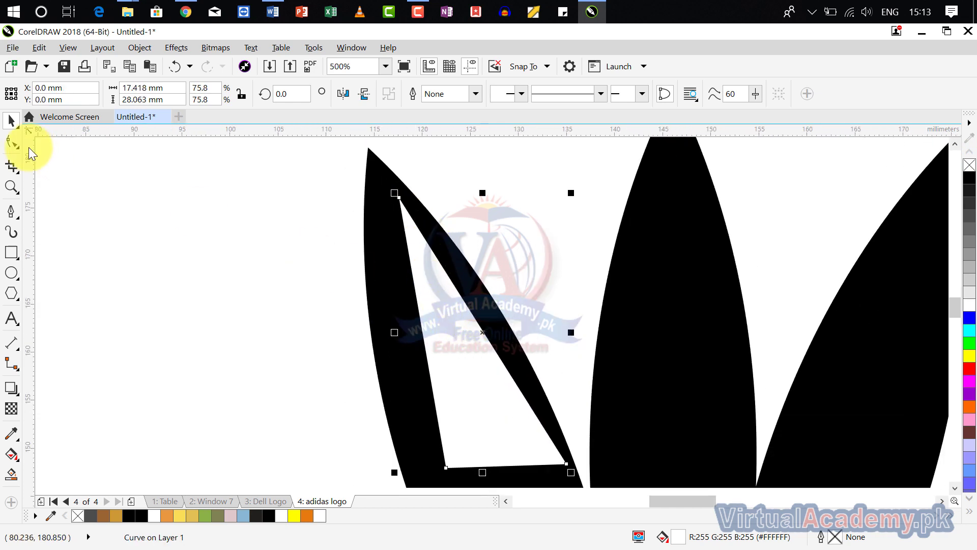
Convert the triangle's left edge to a curve and bow it outward along the leaf's outer edge.
click(12, 142)
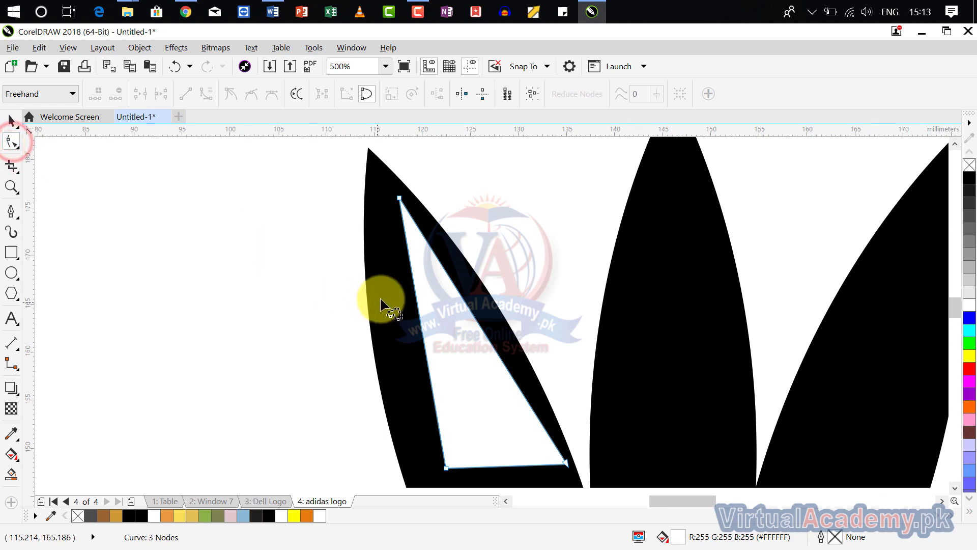
right_click(420, 317)
click(475, 134)
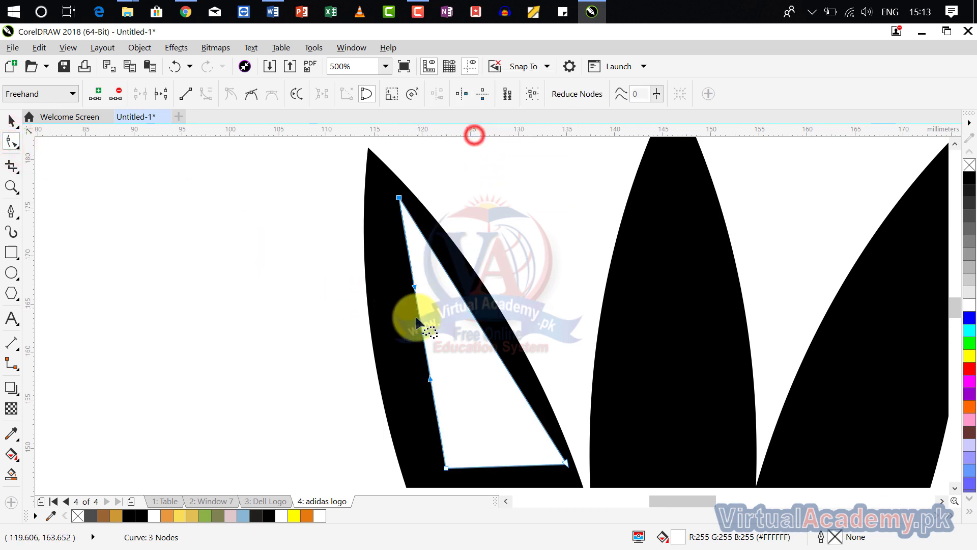
drag(420, 337, 385, 231)
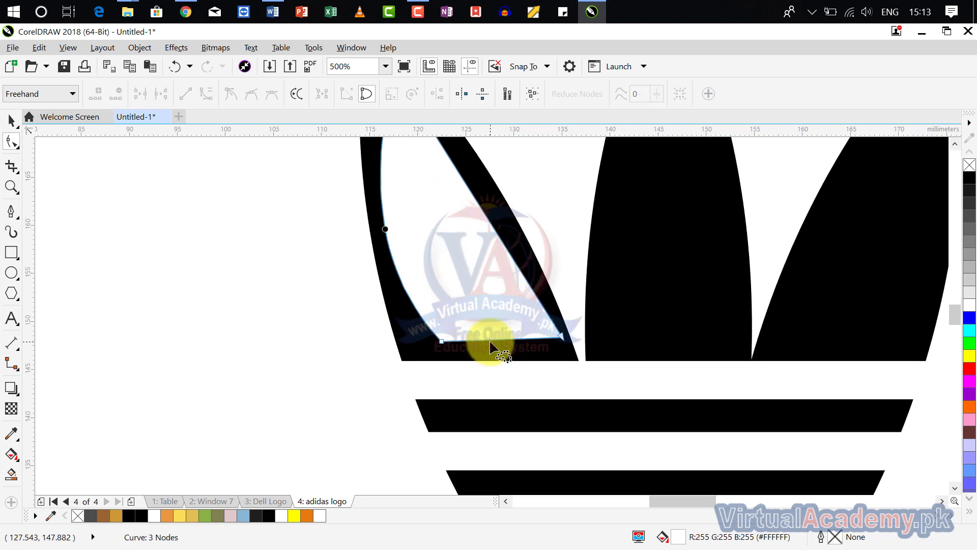
Move the triangle's corner nodes closer to the leaf's tip and base, and refine the left edge's curvature to follow the leaf.
drag(559, 343, 558, 356)
mouse_move(442, 340)
mouse_down()
mouse_move(446, 360)
mouse_move(438, 351)
mouse_up()
scroll(448, 346, down, 3)
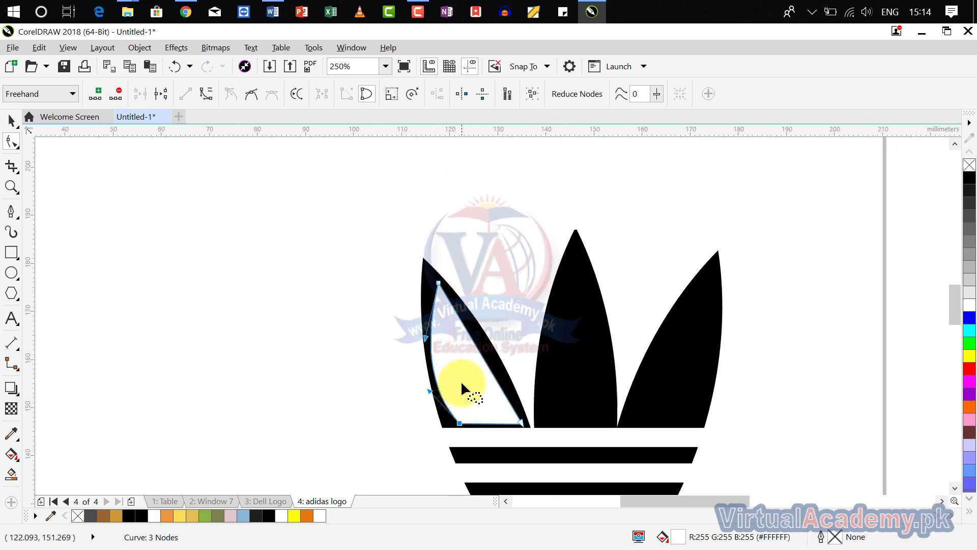
scroll(432, 293, up, 5)
drag(396, 206, 372, 171)
scroll(370, 391, down, 2)
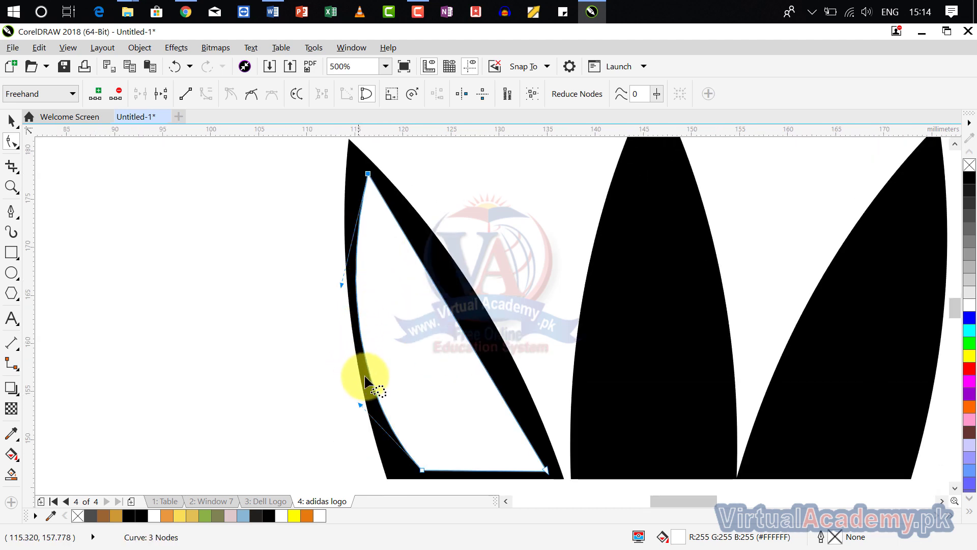
drag(358, 401, 424, 373)
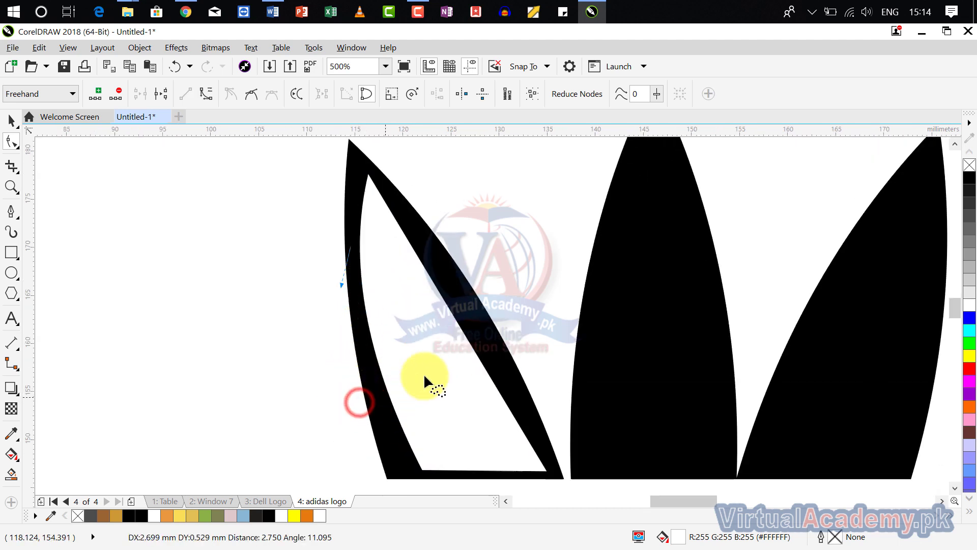
Convert the triangle's right edge to a curve and bow it outward parallel to the leaf's inner edge.
right_click(466, 337)
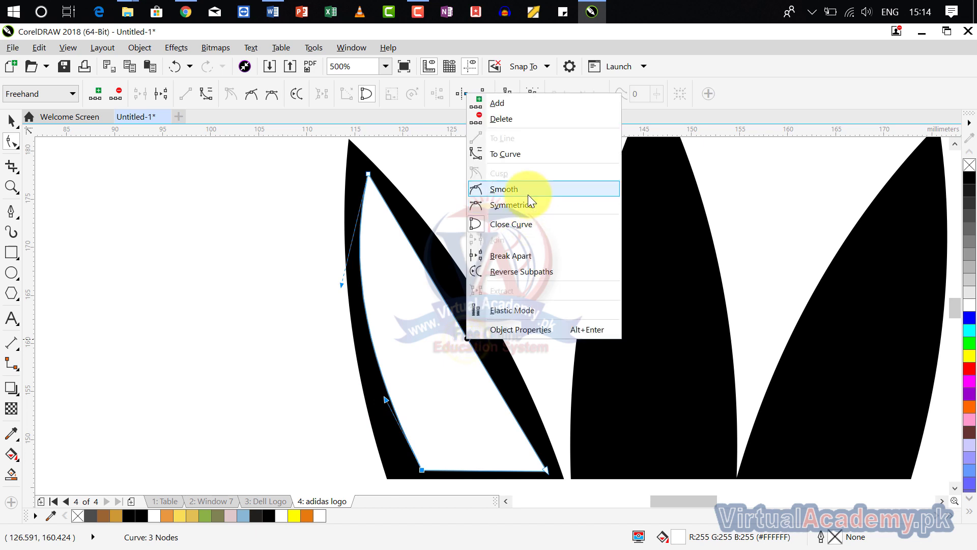
click(506, 154)
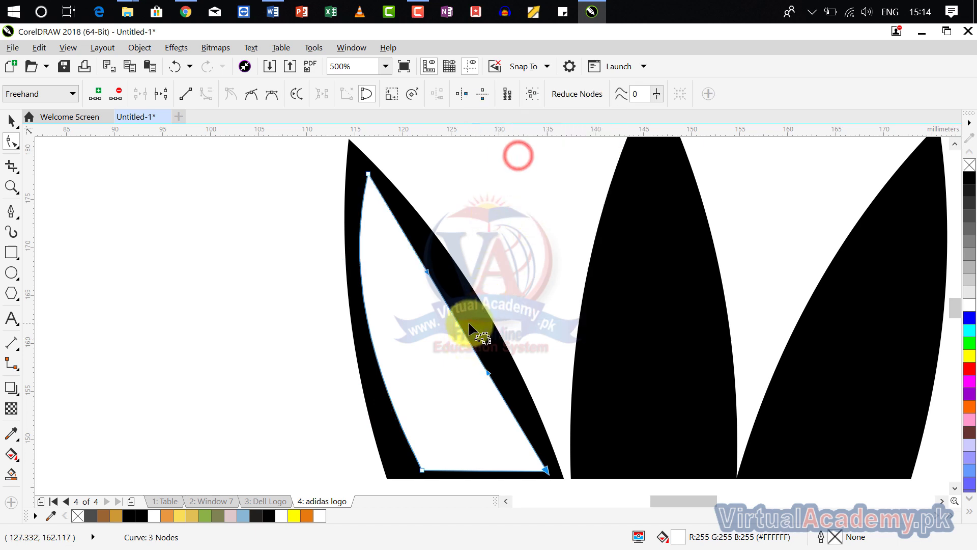
drag(457, 326, 471, 318)
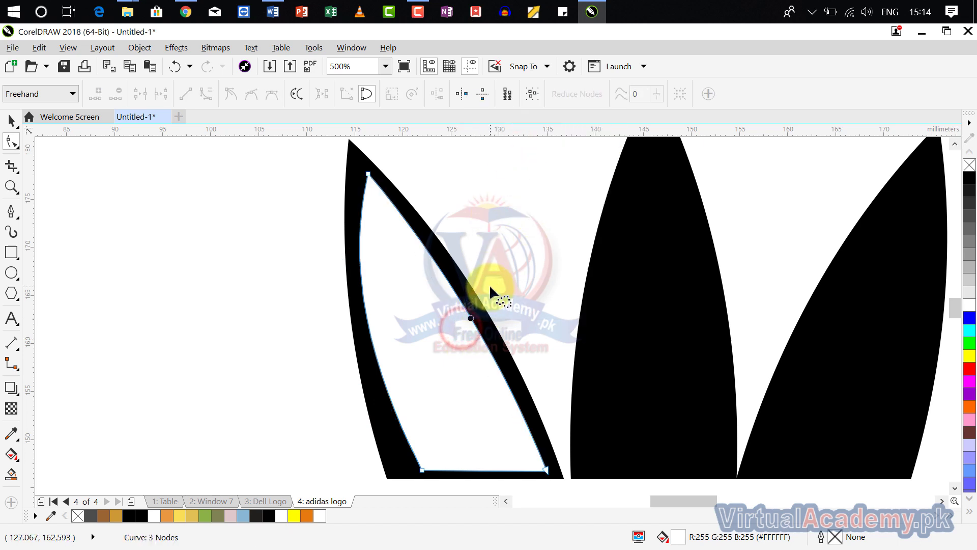
Apply a linear gradient transparency to the white inner shape, running diagonally from its upper right down to the lower left.
click(11, 120)
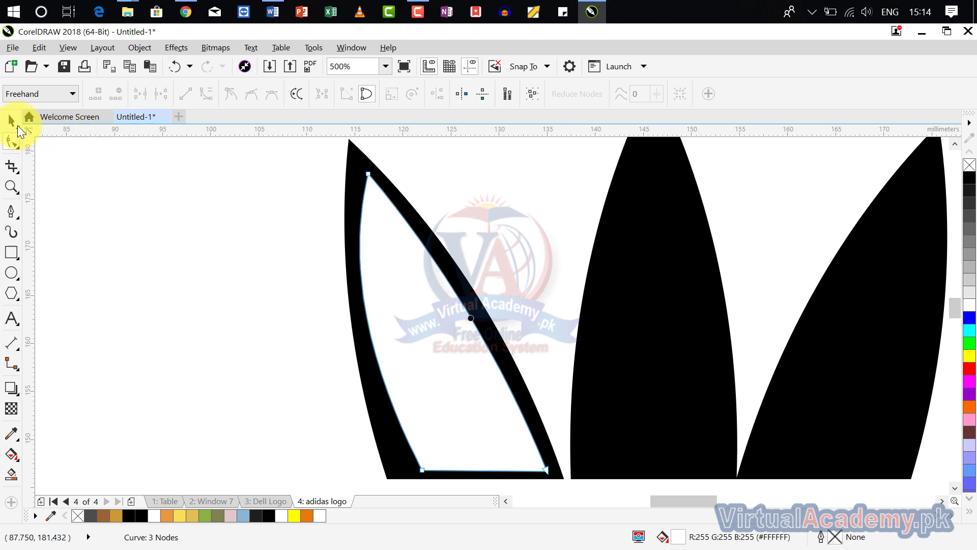
click(522, 221)
click(419, 286)
scroll(412, 275, down, 3)
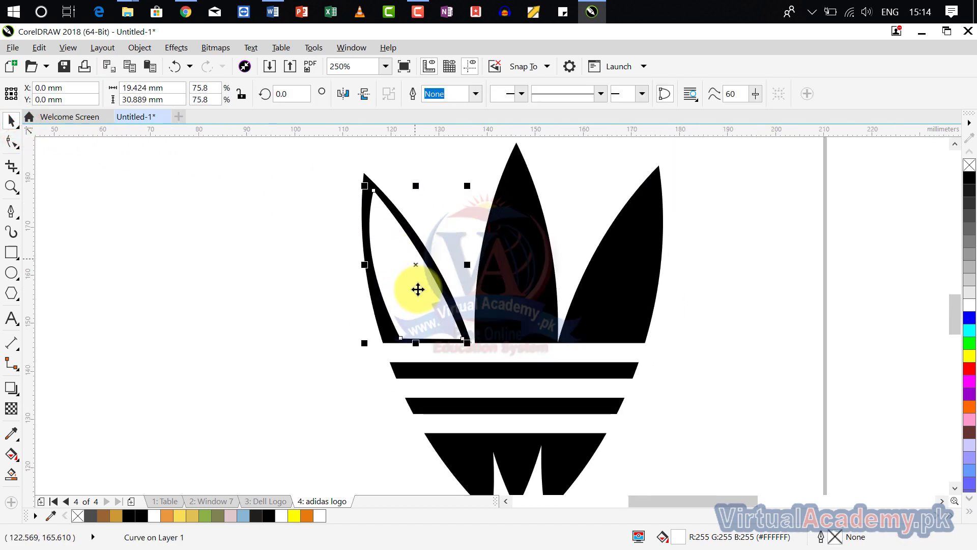
click(12, 412)
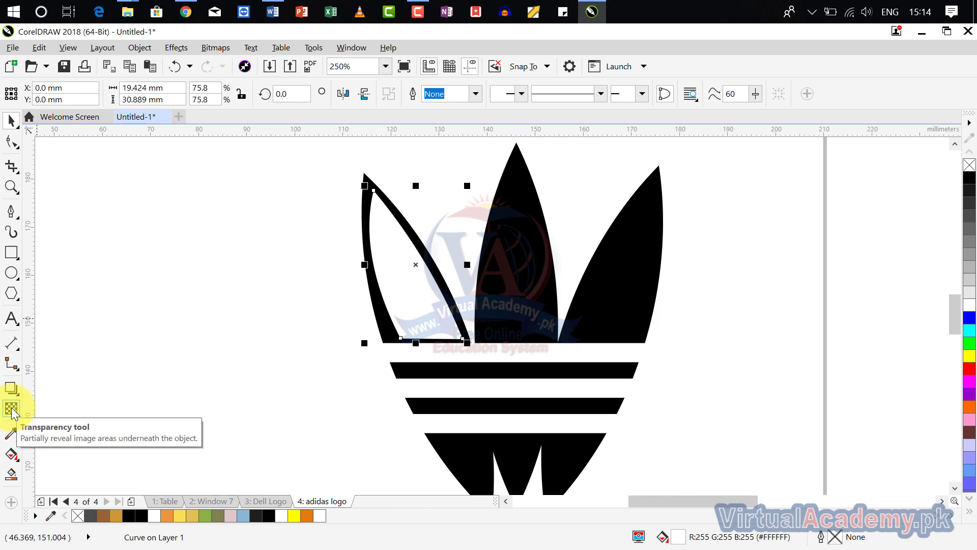
click(11, 408)
drag(453, 181, 284, 377)
click(365, 275)
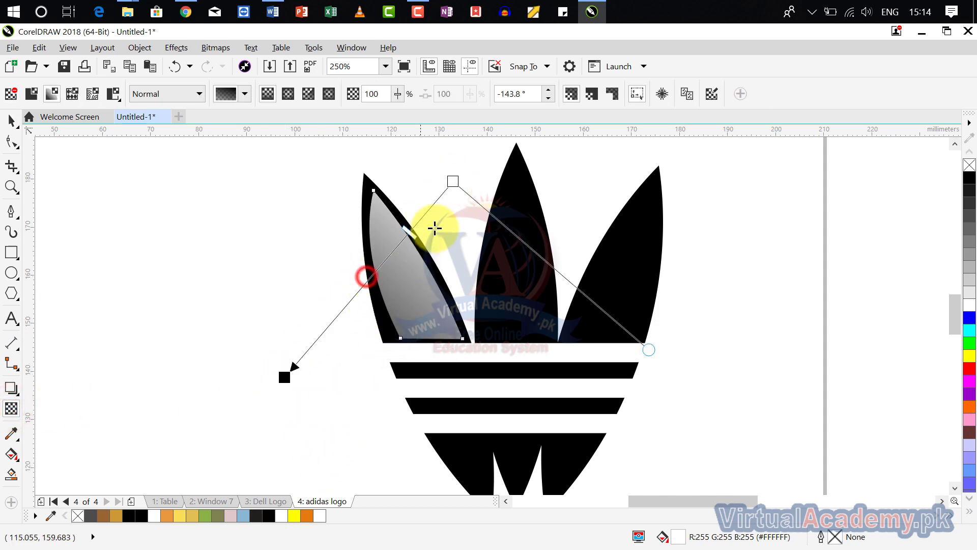
Set the transparency of the gradient's upper-right start node to 71%.
click(450, 179)
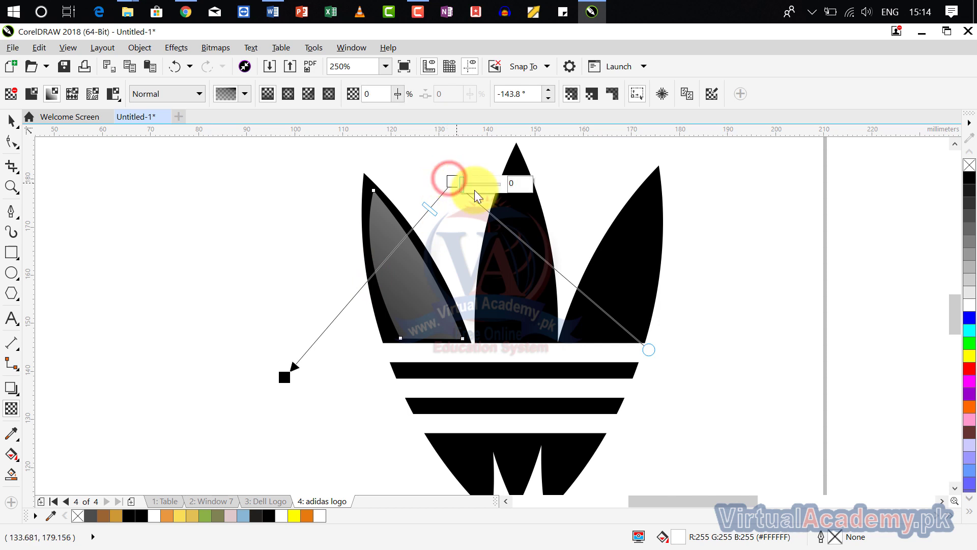
drag(460, 187, 490, 189)
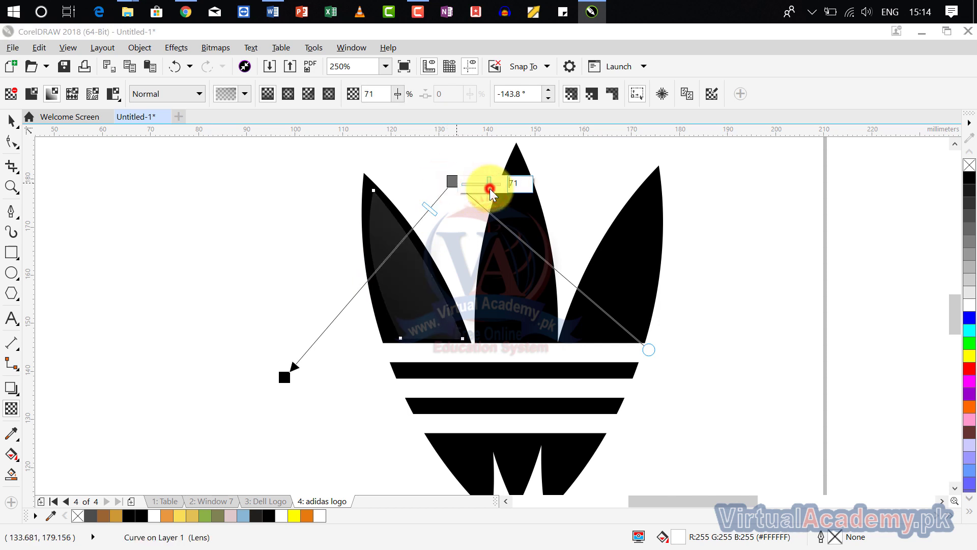
click(455, 237)
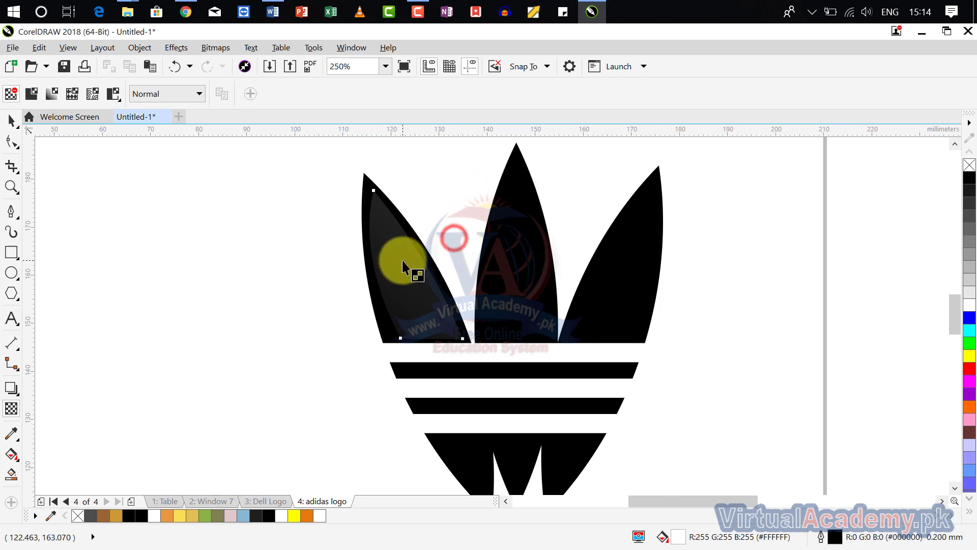
click(403, 261)
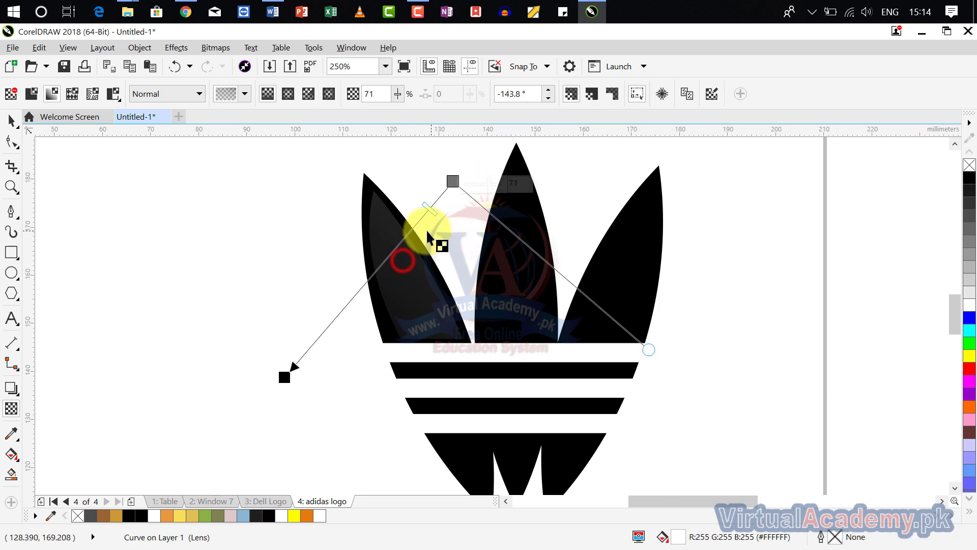
Place a copy of the transparent highlight in the middle leaf and rotate it upright to about 334.8° to fit.
click(17, 118)
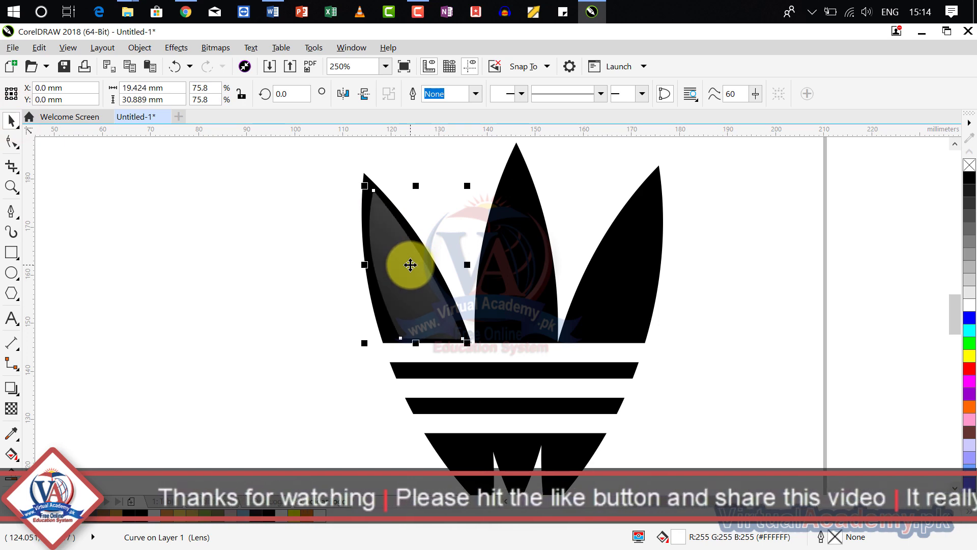
drag(412, 265, 517, 252)
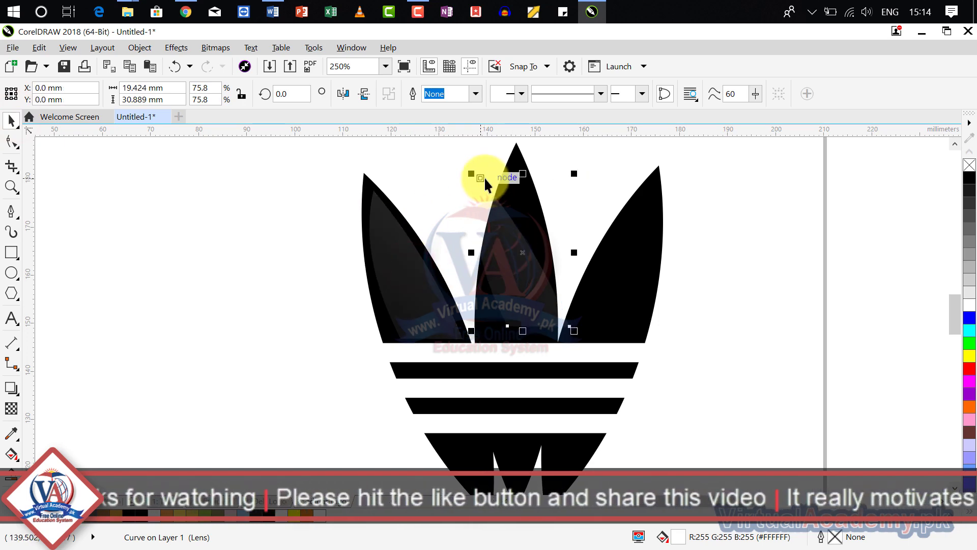
click(524, 253)
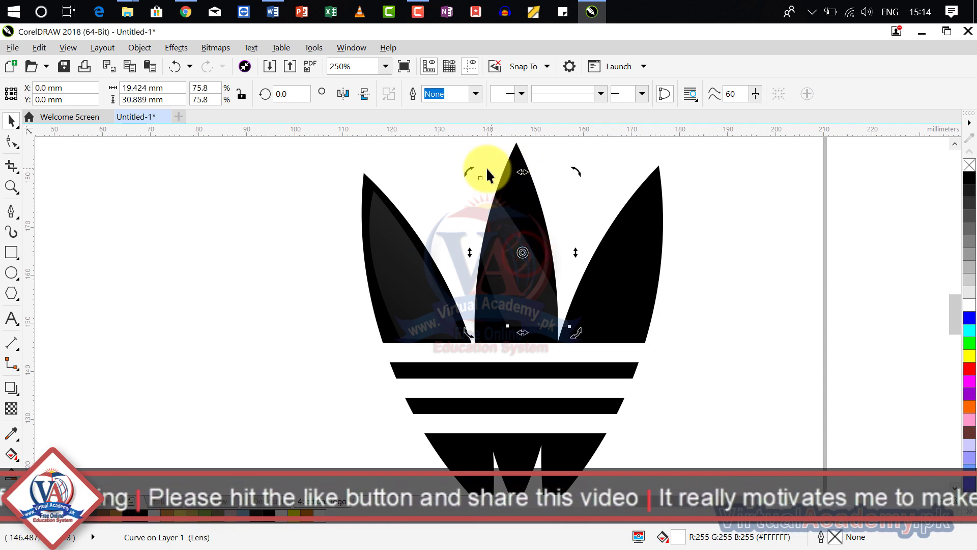
drag(469, 170, 508, 158)
drag(522, 284, 527, 284)
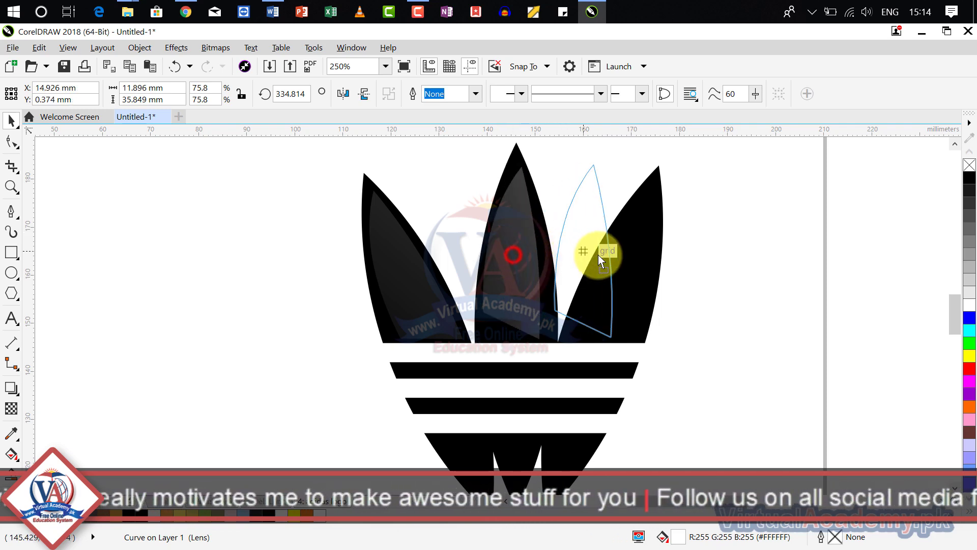
Place a flipped, narrower copy of the highlight in the right leaf and rotate it to about 191.3° to follow the leaf's slant.
mouse_move(599, 259)
mouse_down()
mouse_move(654, 264)
mouse_move(589, 262)
mouse_move(616, 263)
mouse_up()
click(625, 263)
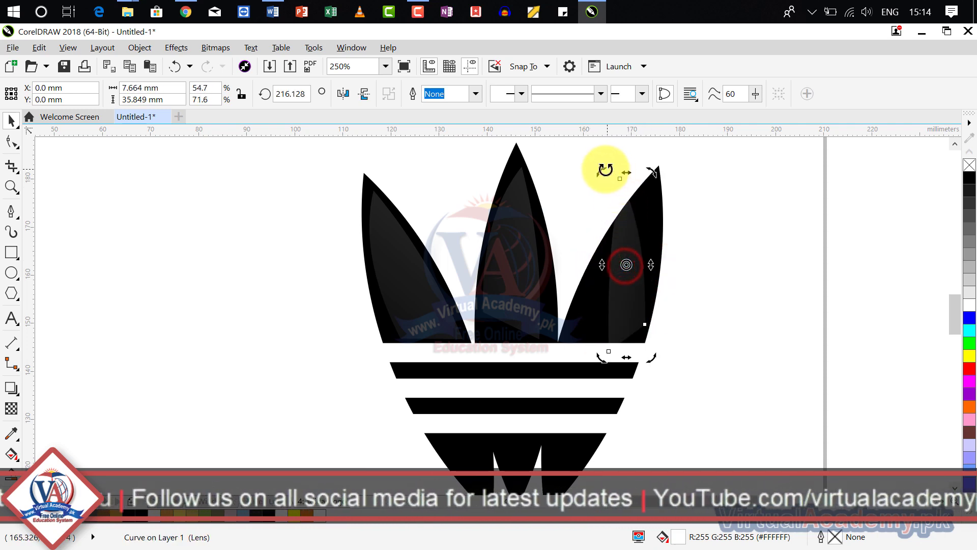
drag(606, 170, 633, 183)
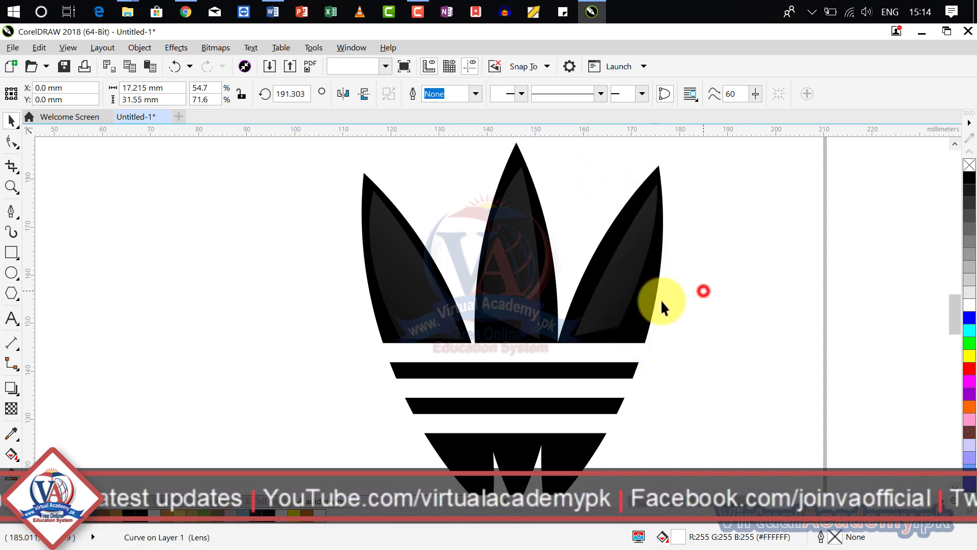
scroll(613, 285, down, 2)
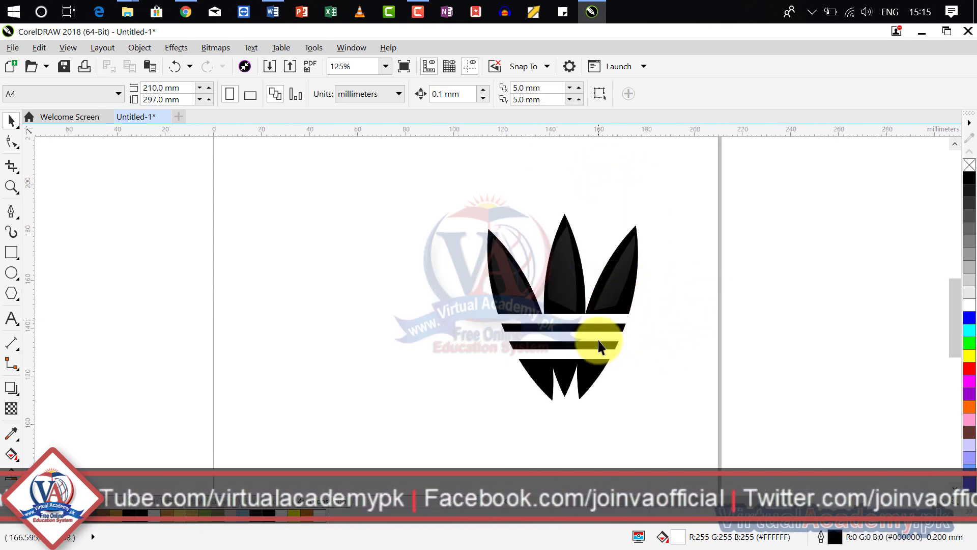
scroll(613, 287, up, 6)
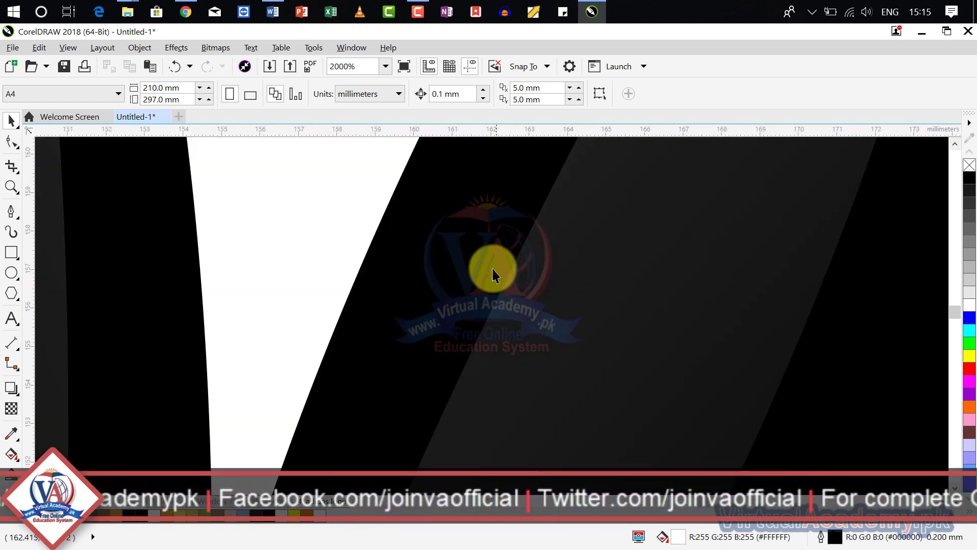
scroll(493, 275, down, 5)
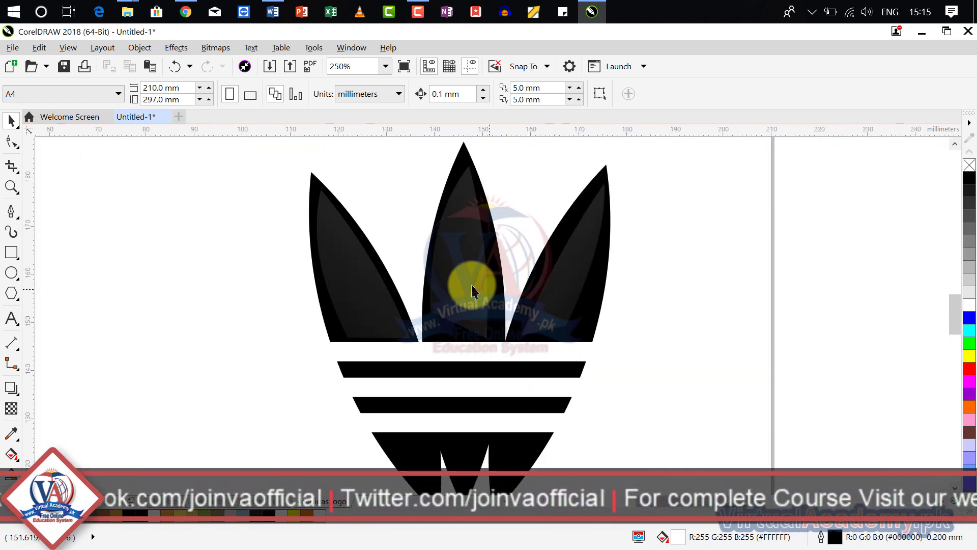
scroll(468, 291, up, 1)
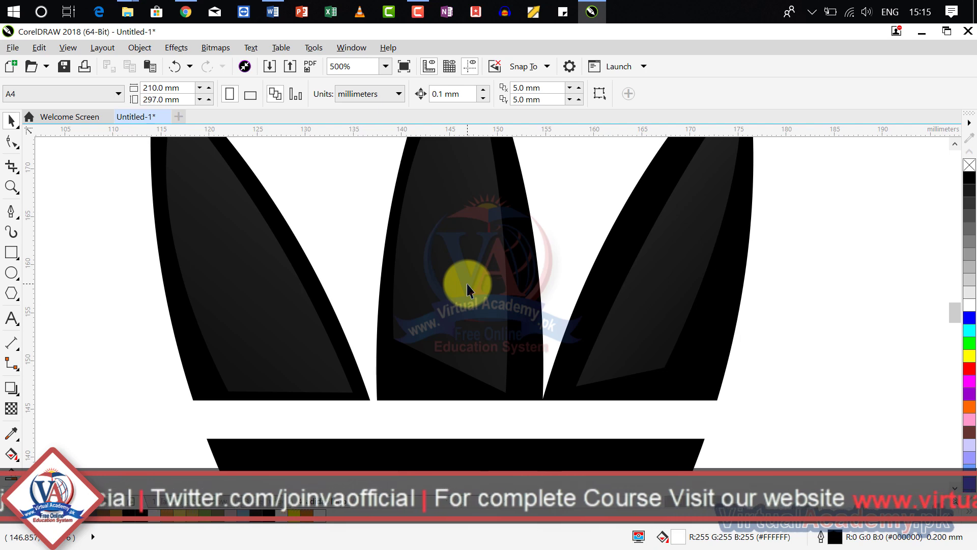
scroll(468, 290, down, 2)
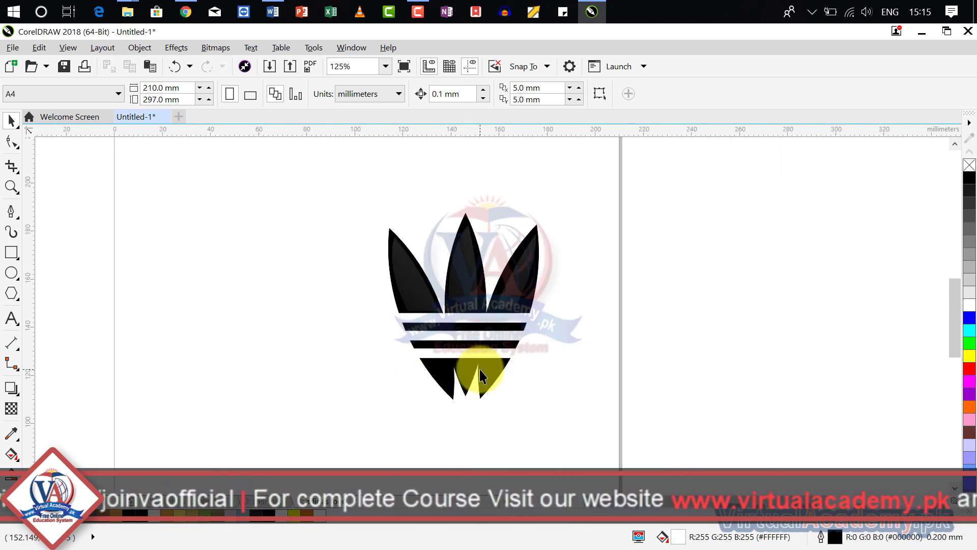
Add the artistic text "adidas" in the empty area just below the trefoil.
drag(480, 370, 463, 303)
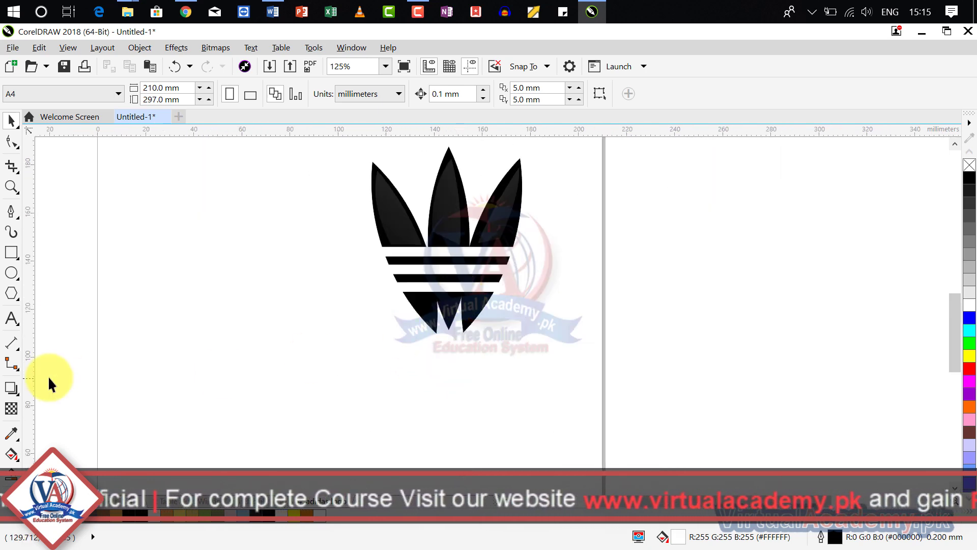
click(14, 322)
click(63, 325)
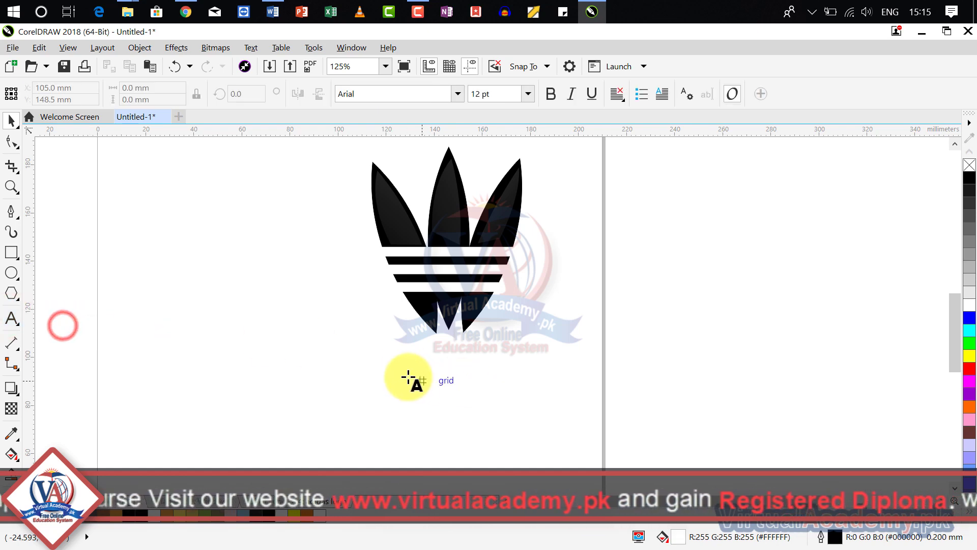
click(407, 370)
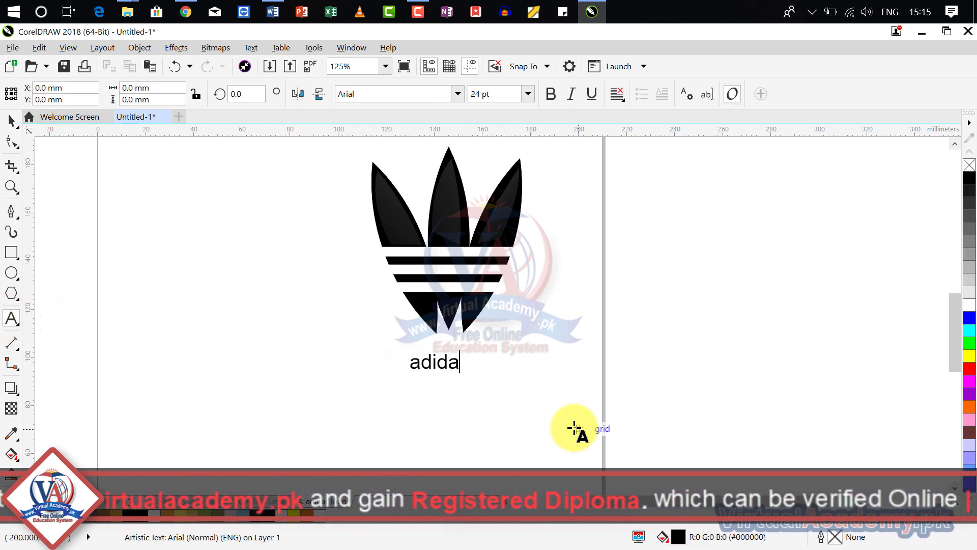
click(473, 367)
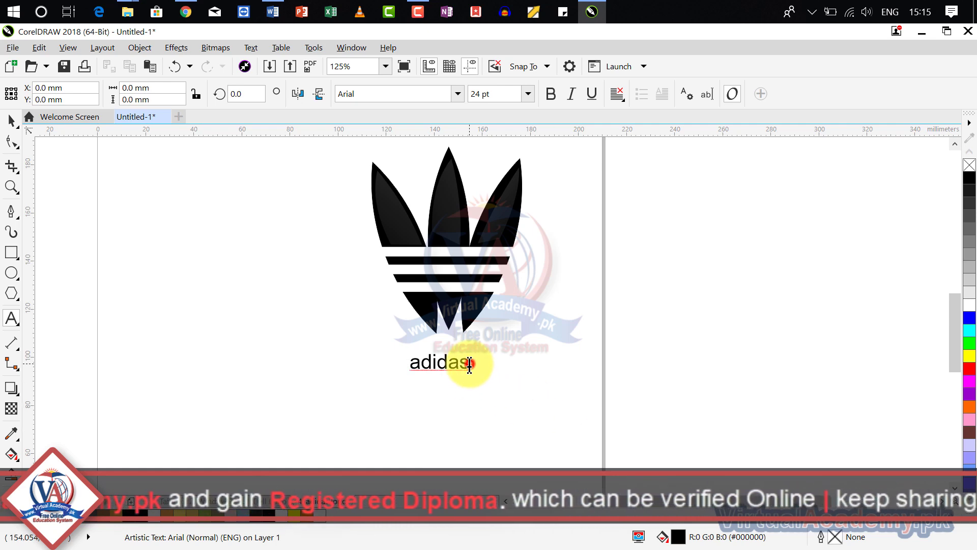
Set the "adidas" text in Arial Black and enlarge it proportionally to about 75 mm wide.
drag(469, 364, 388, 367)
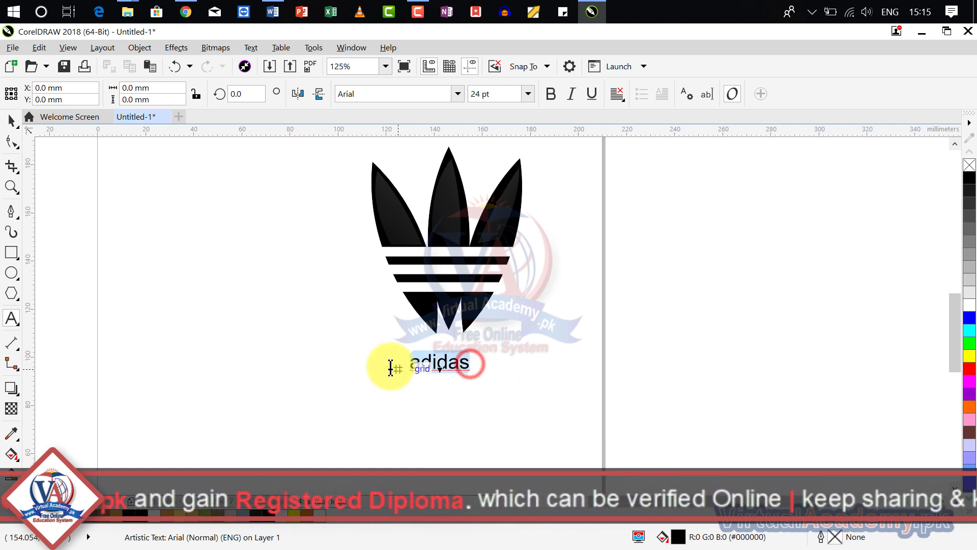
click(455, 93)
click(423, 136)
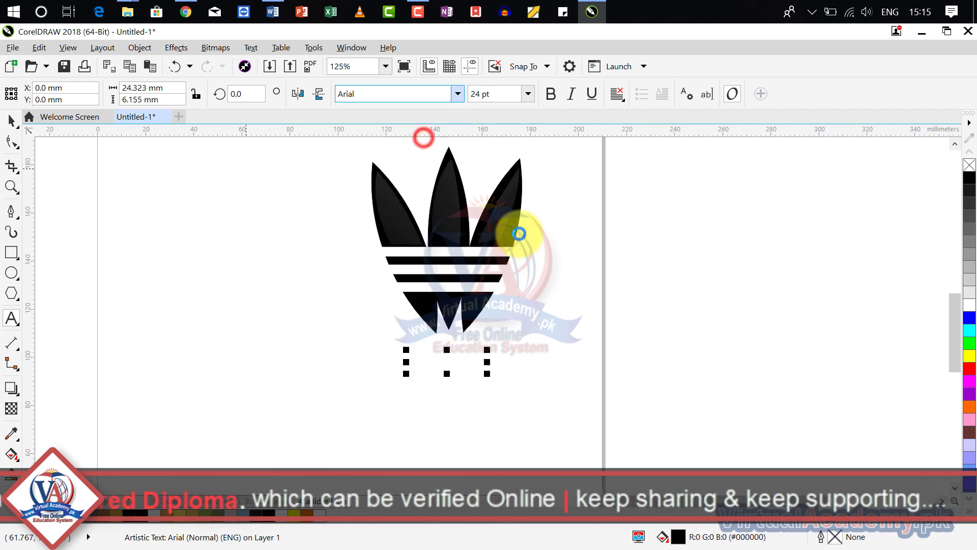
drag(519, 337, 593, 299)
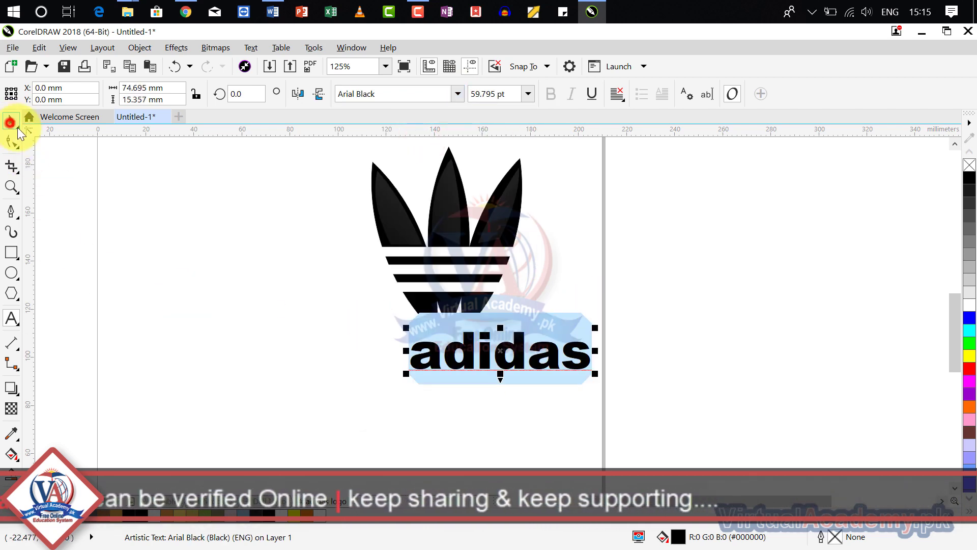
Move the "adidas" text so that it sits directly under the trefoil's lower tips.
click(18, 127)
drag(475, 354, 457, 354)
click(539, 286)
drag(540, 287, 426, 316)
Group the trefoil with its three leaf highlights and scale the group proportionally to 116.3%, keeping it just above the text.
click(458, 229)
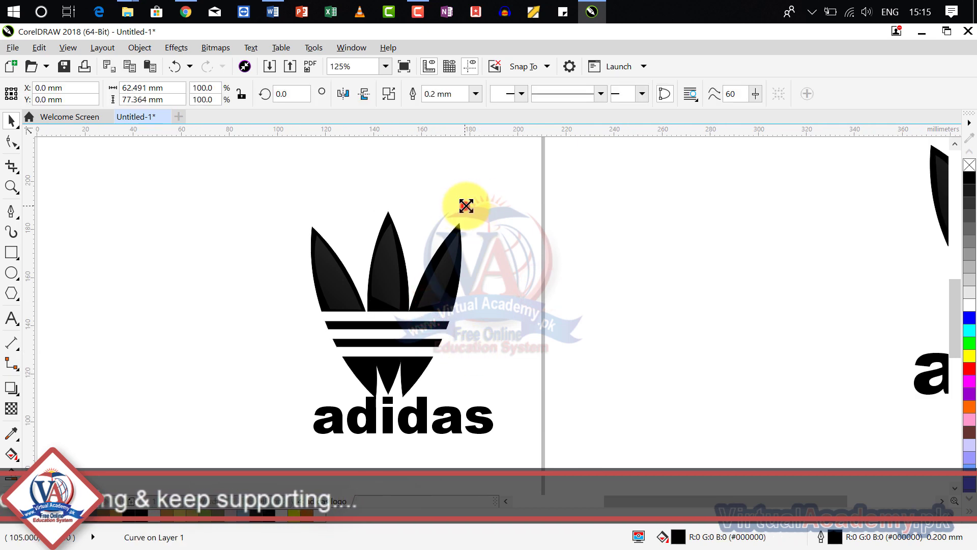
drag(466, 206, 266, 399)
key(ctrl+z)
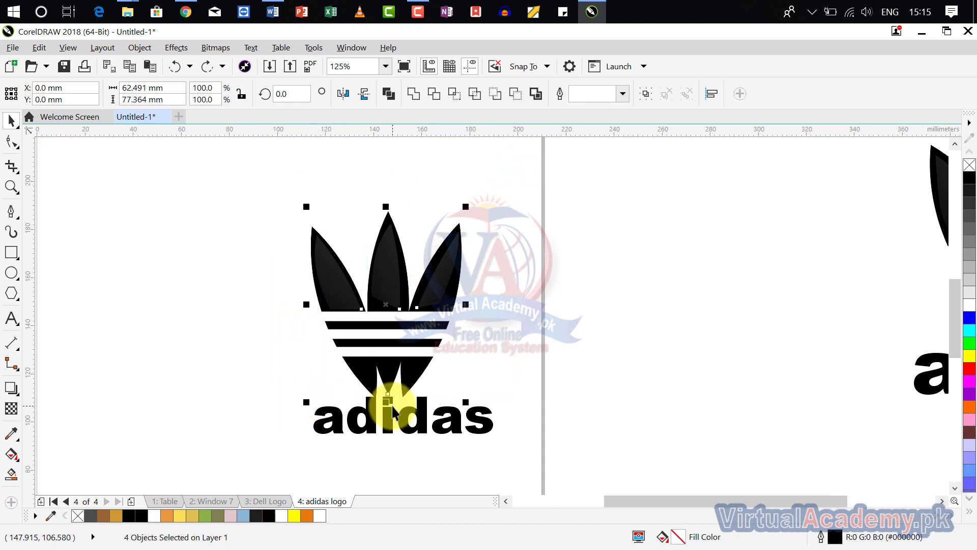
key(ctrl+g)
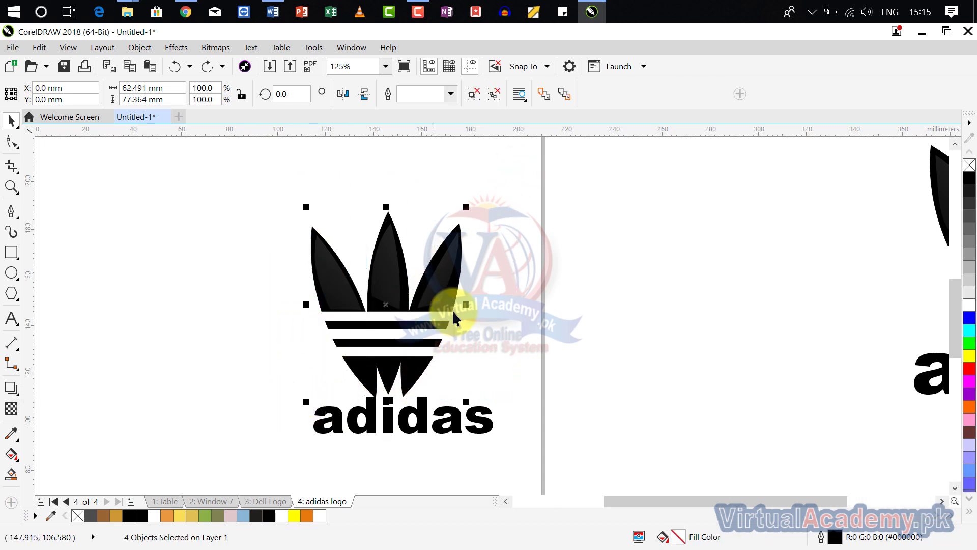
drag(465, 207, 490, 177)
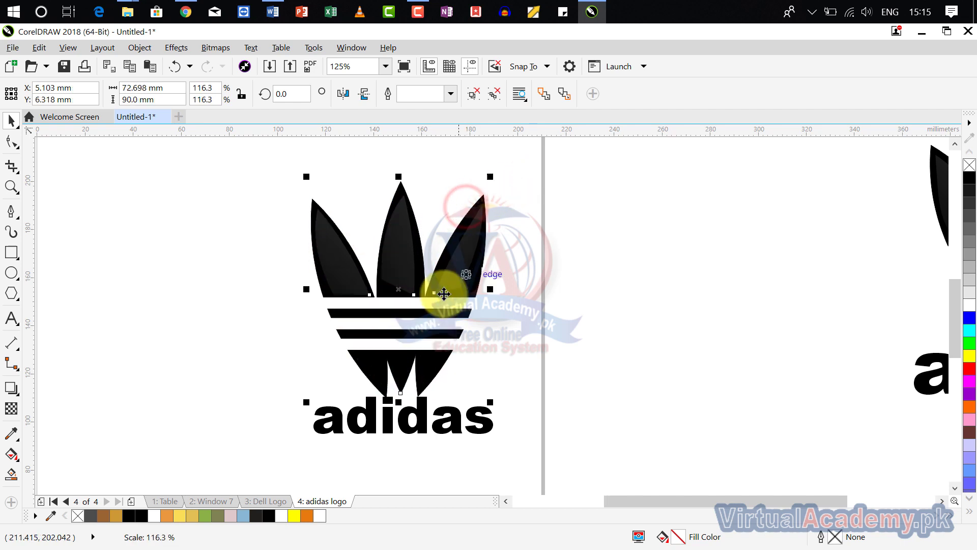
click(495, 355)
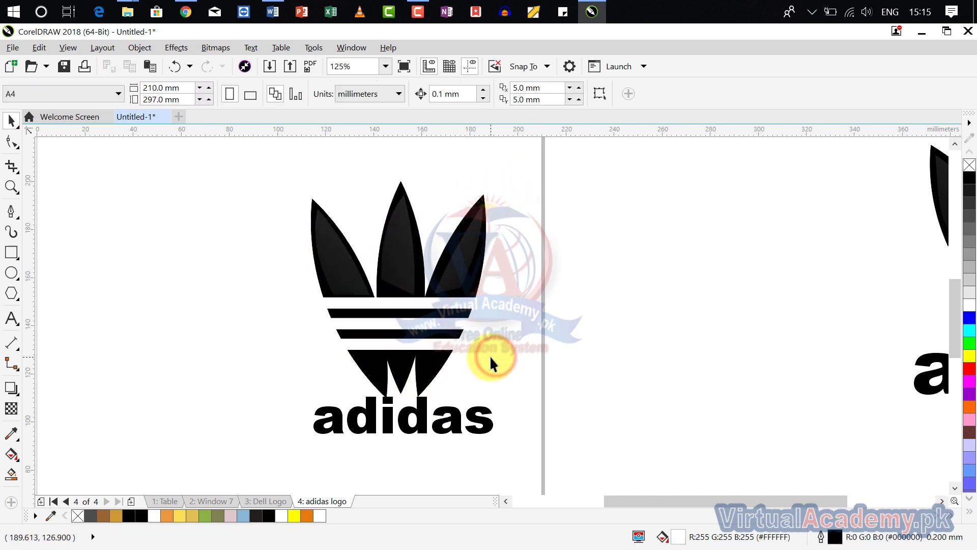
Stretch the grouped trefoil horizontally on both sides to about 95 mm wide, extending past both ends of the text.
scroll(461, 355, down, 1)
scroll(426, 379, up, 1)
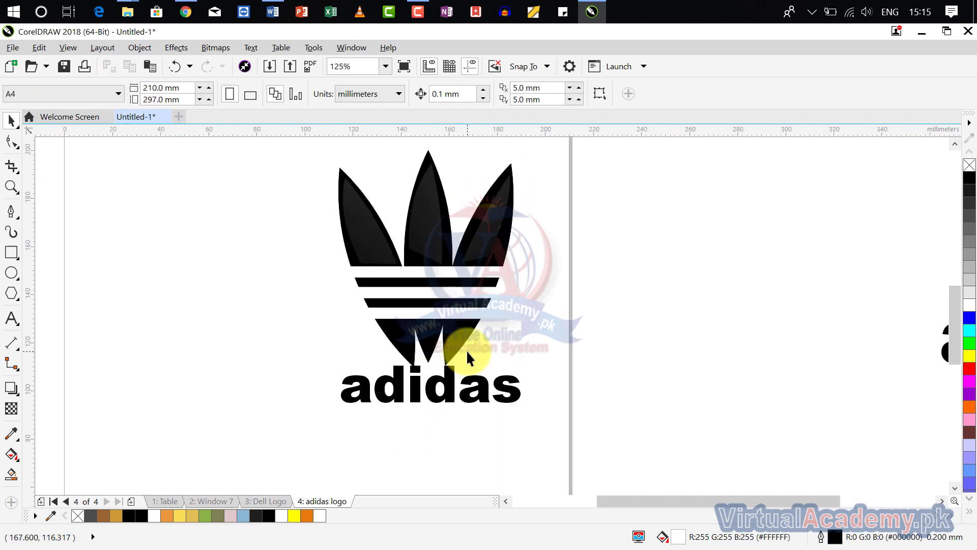
scroll(415, 371, down, 1)
scroll(415, 371, up, 1)
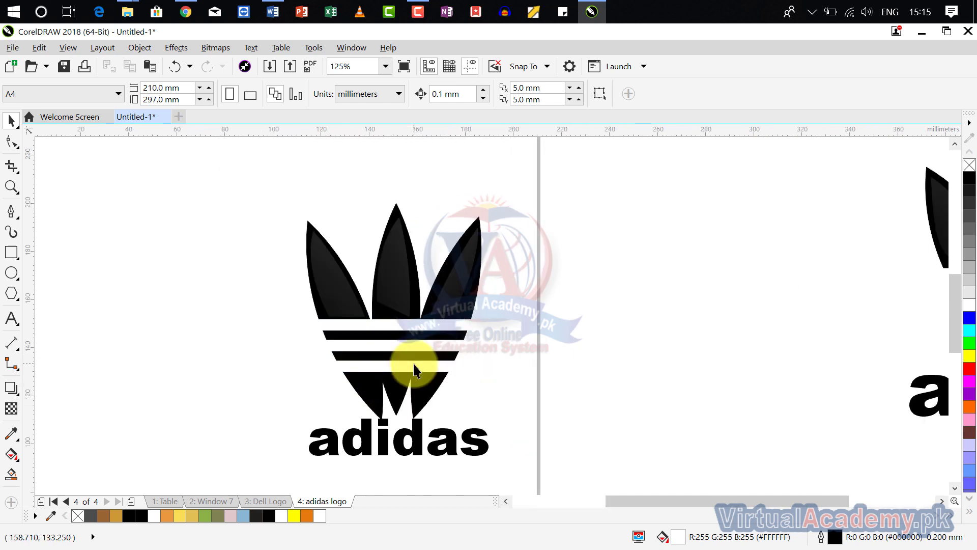
click(433, 336)
drag(488, 312, 518, 312)
drag(300, 309, 280, 311)
click(508, 363)
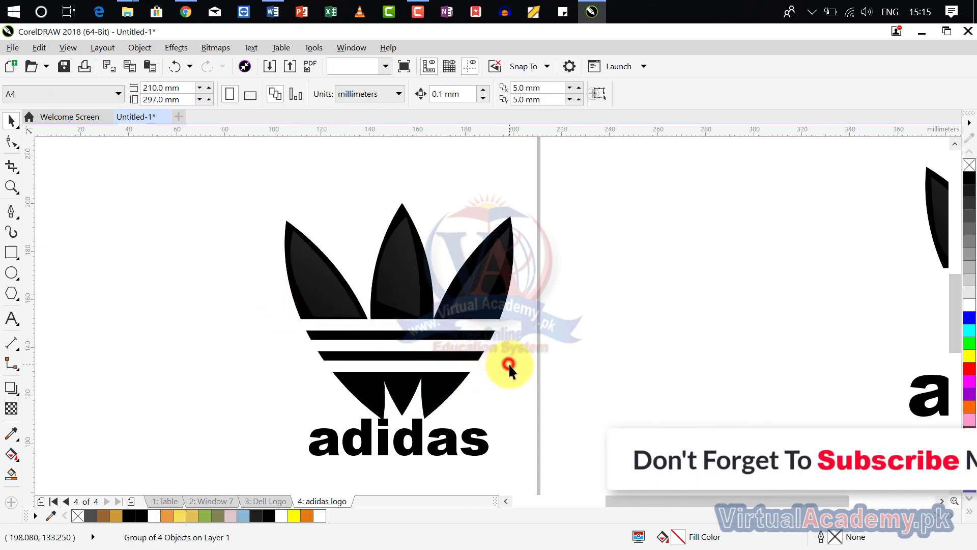
Examine the finished trefoil and its "adidas" text up close and beside the reference logo.
click(419, 436)
scroll(462, 424, down, 1)
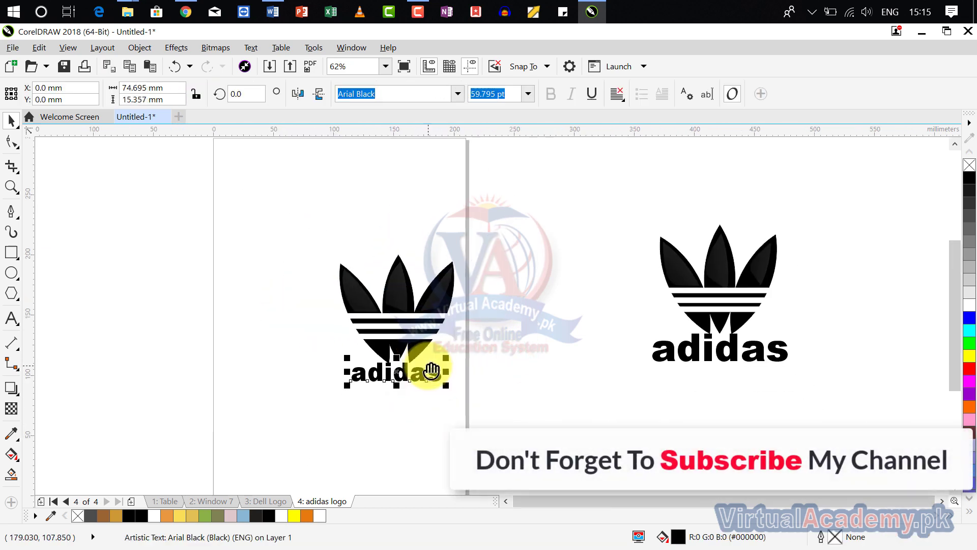
scroll(405, 336, up, 1)
scroll(406, 342, up, 1)
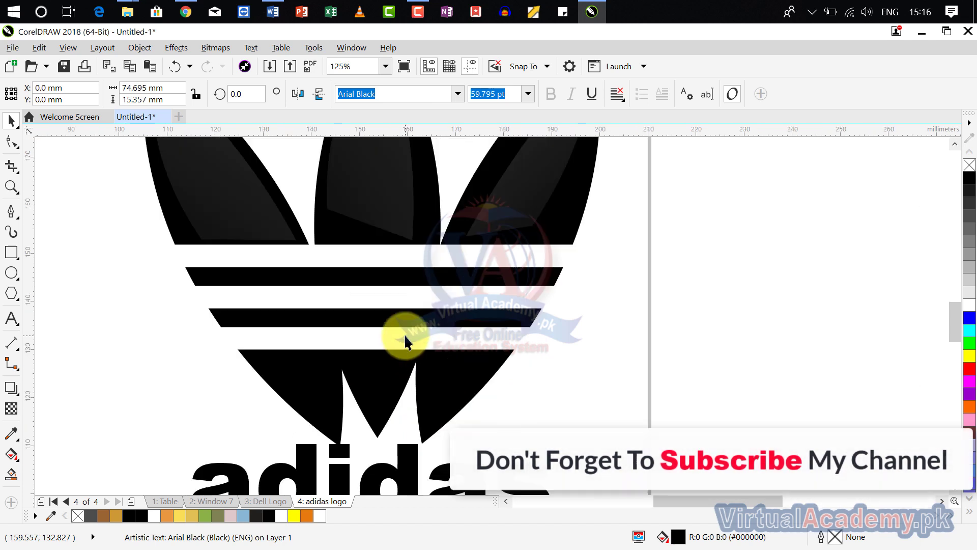
scroll(429, 332, down, 2)
drag(337, 340, 335, 441)
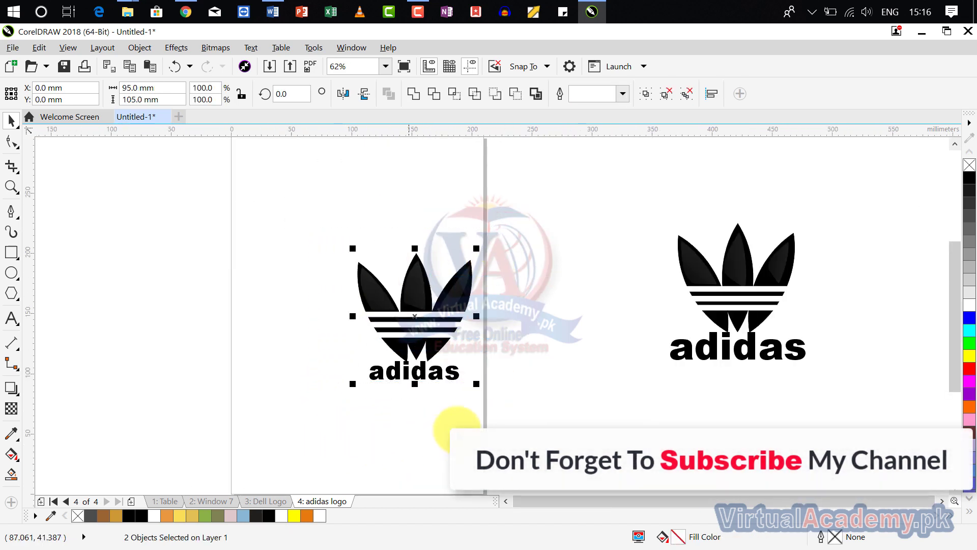
click(530, 395)
scroll(418, 340, up, 1)
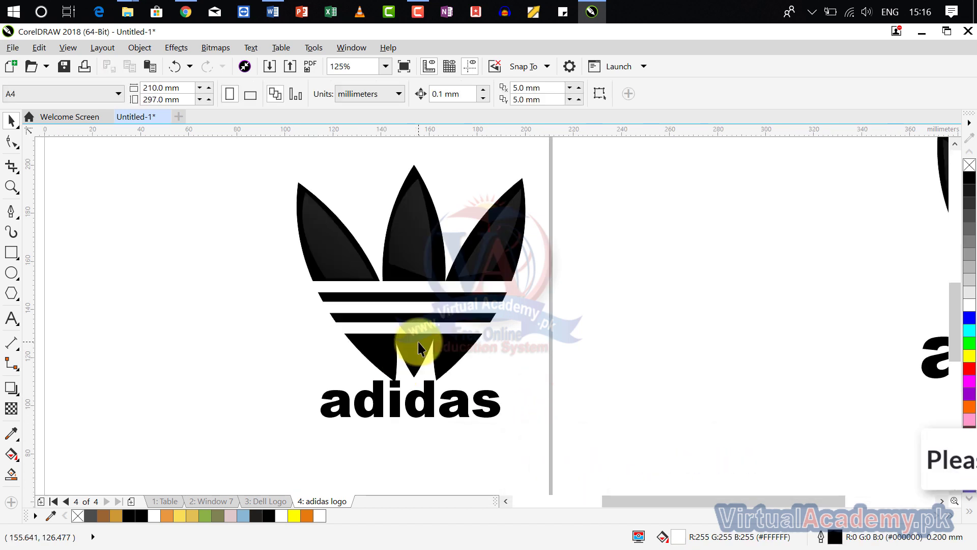